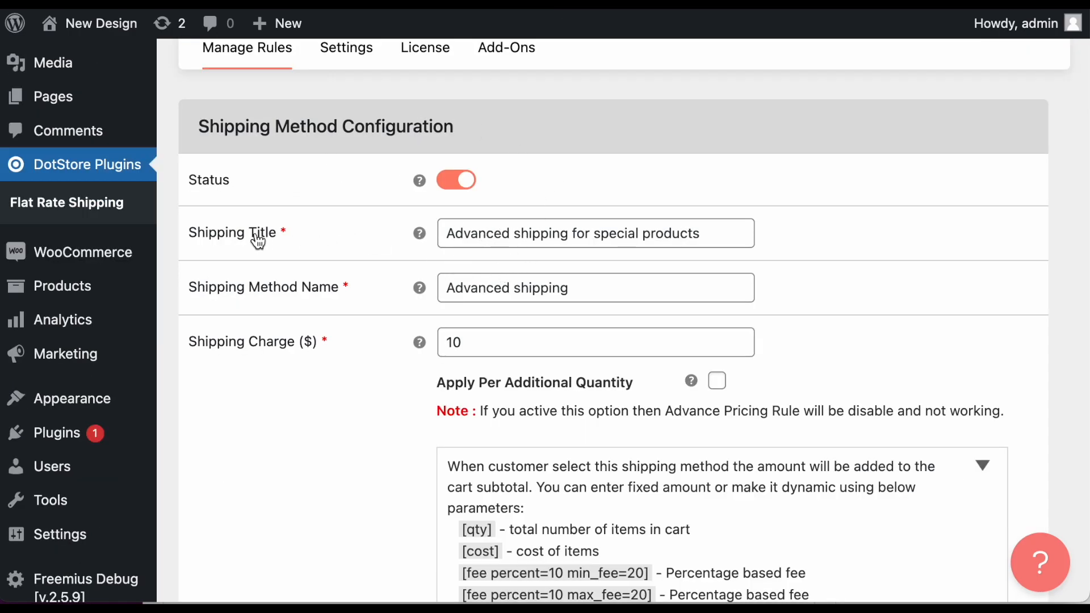
- Review the shipping title, shipping method name and shipping charge of the shipping method configuration
double_click(519, 234)
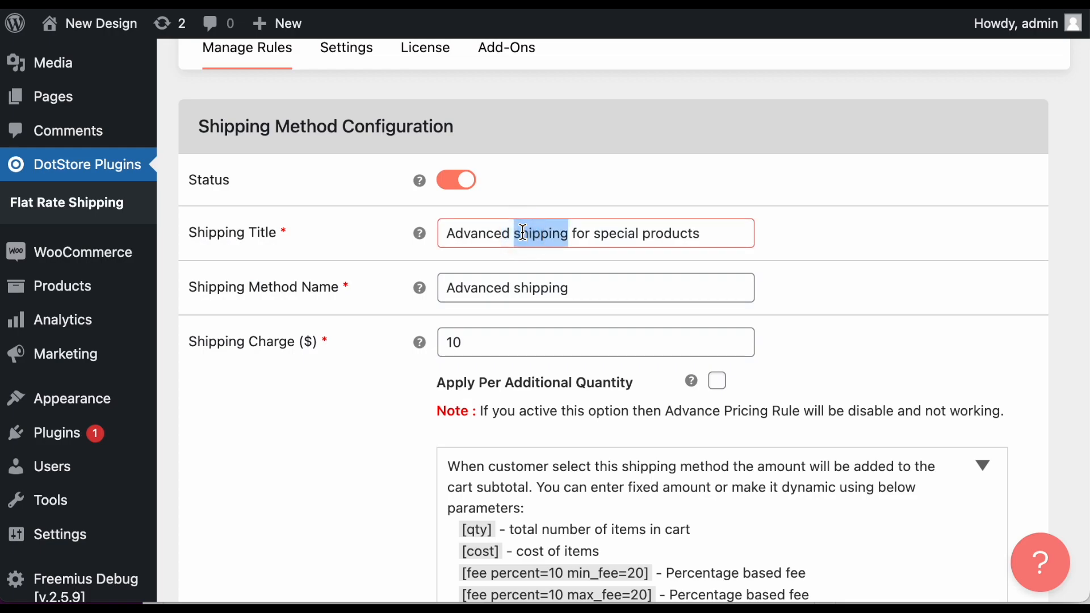
left_click(672, 235)
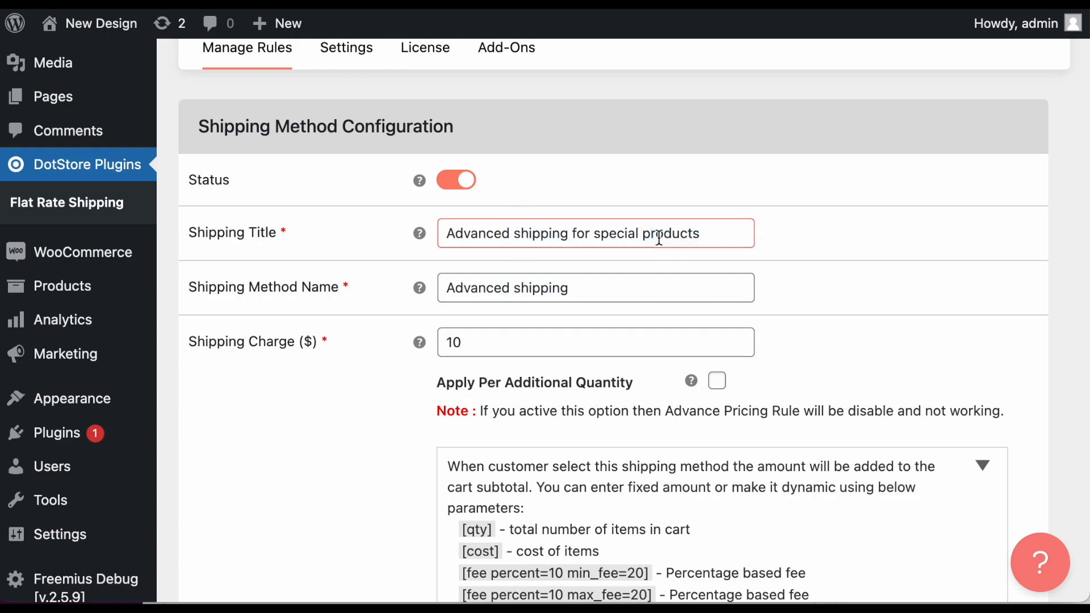
double_click(478, 289)
triple_click(478, 289)
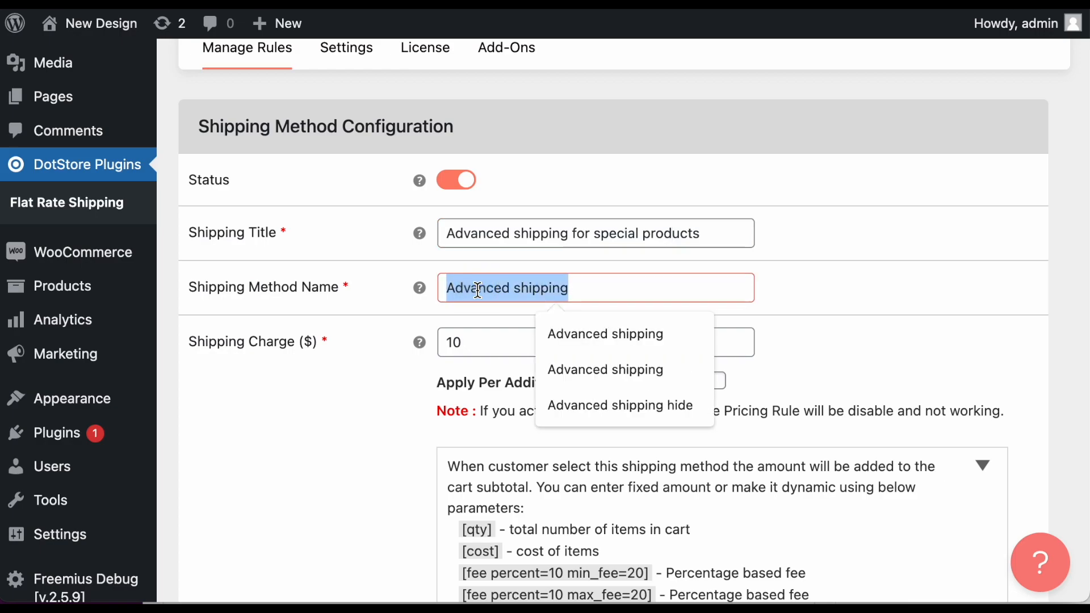
left_click(468, 342)
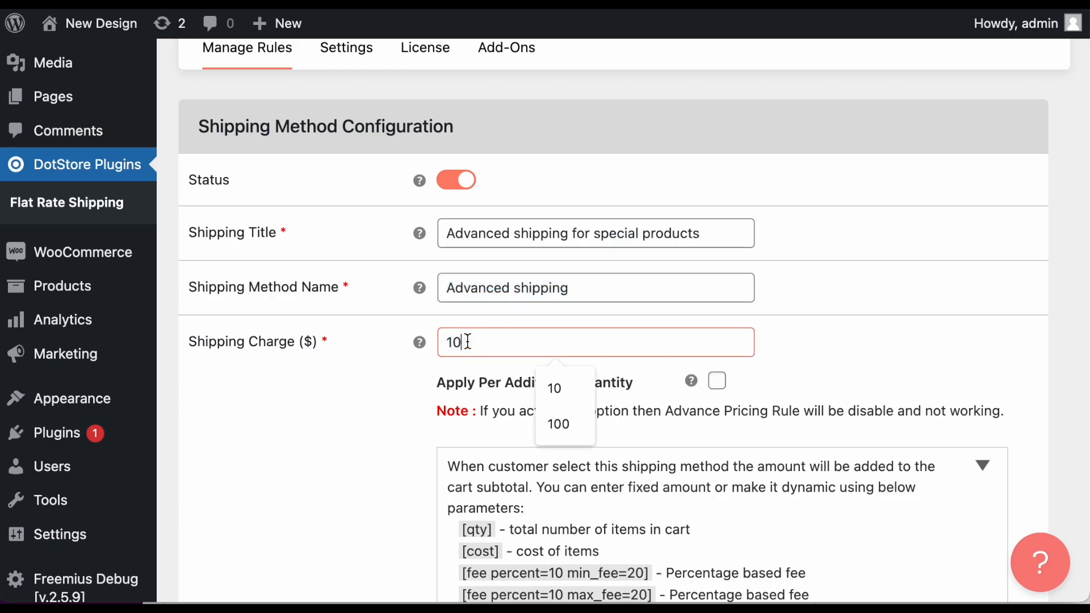
left_click(804, 373)
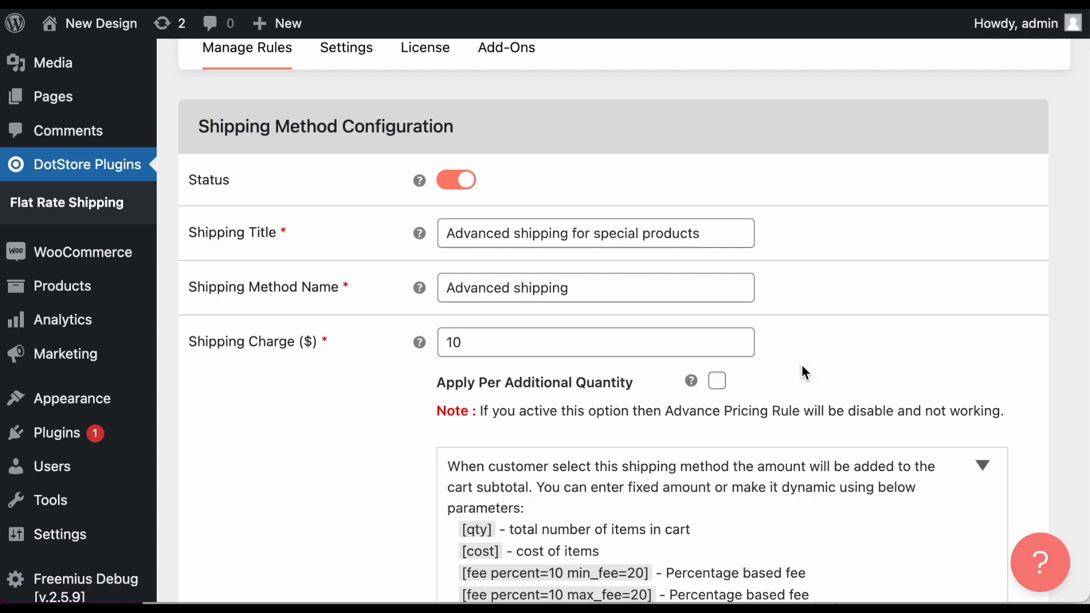
- Collapse the shipping charge parameter help, then show the advance settings and hide them again
scroll(803, 372, "down", 5)
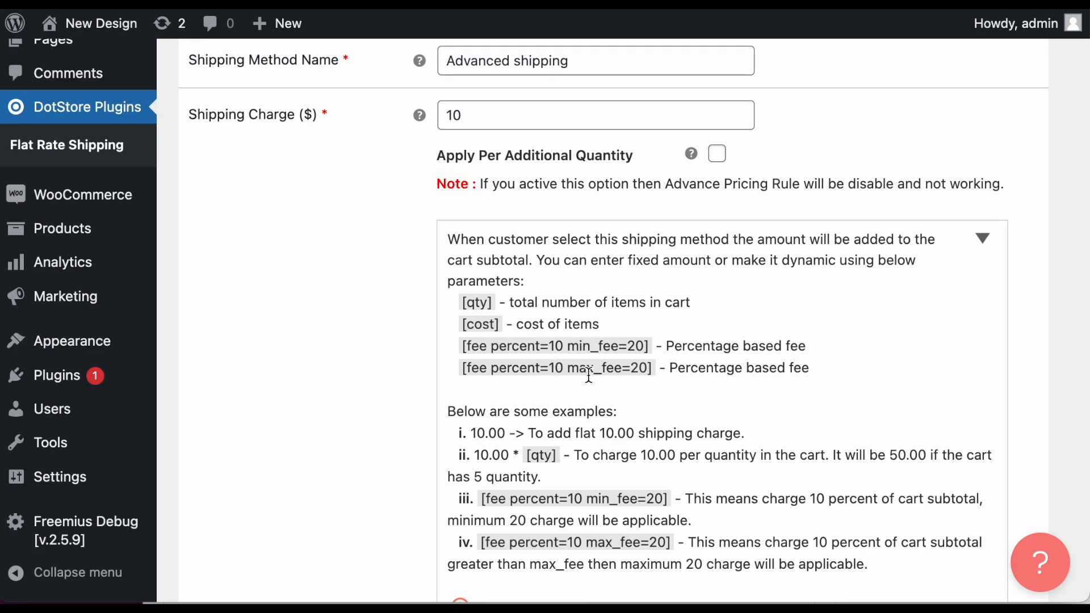
left_click(899, 241)
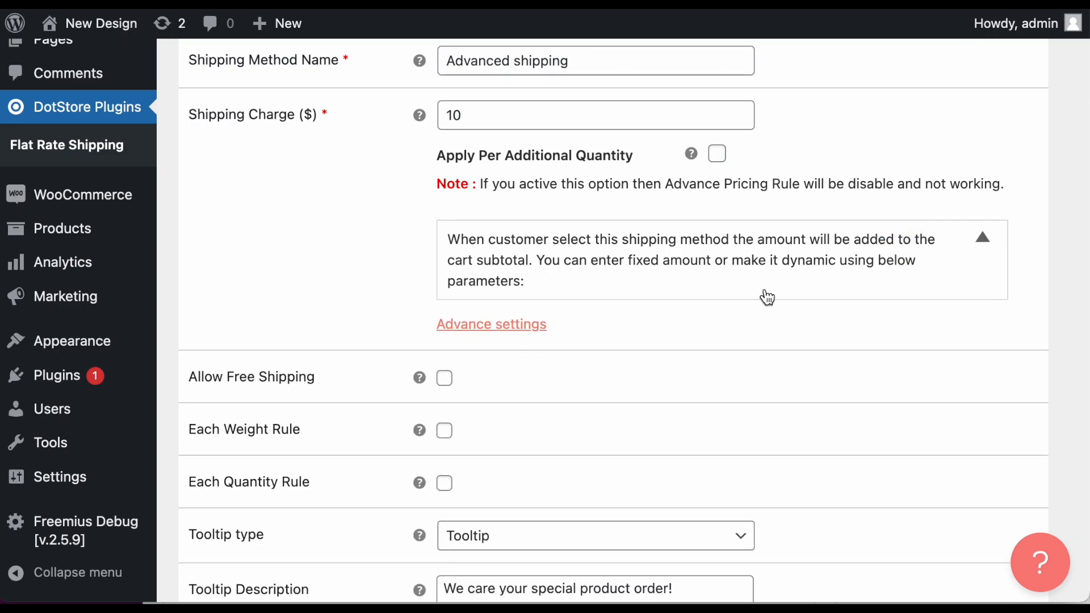
scroll(761, 297, "down", 2)
left_click(500, 228)
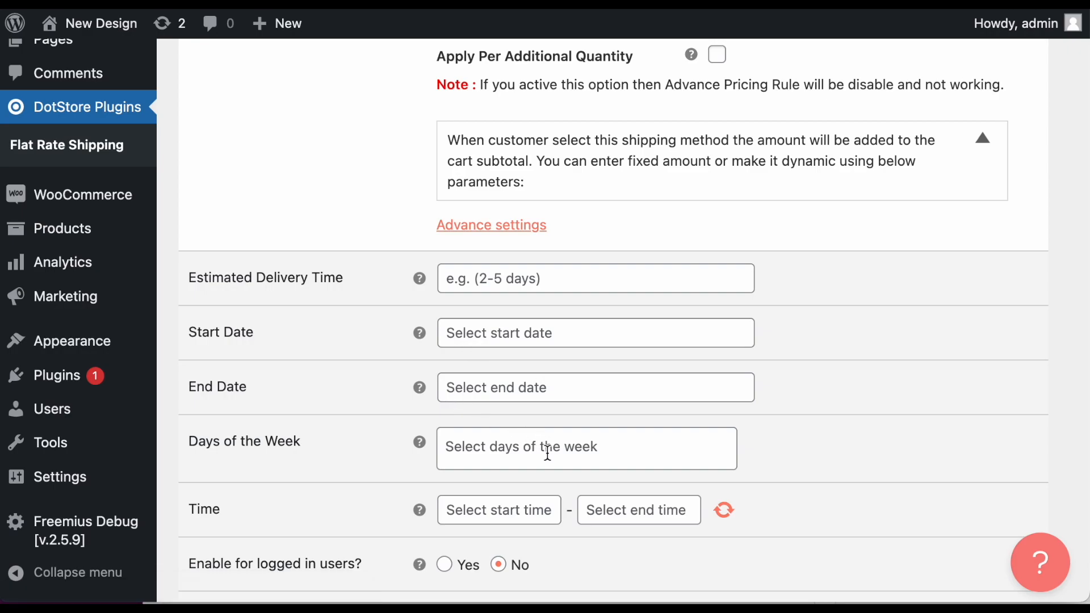
left_click(494, 224)
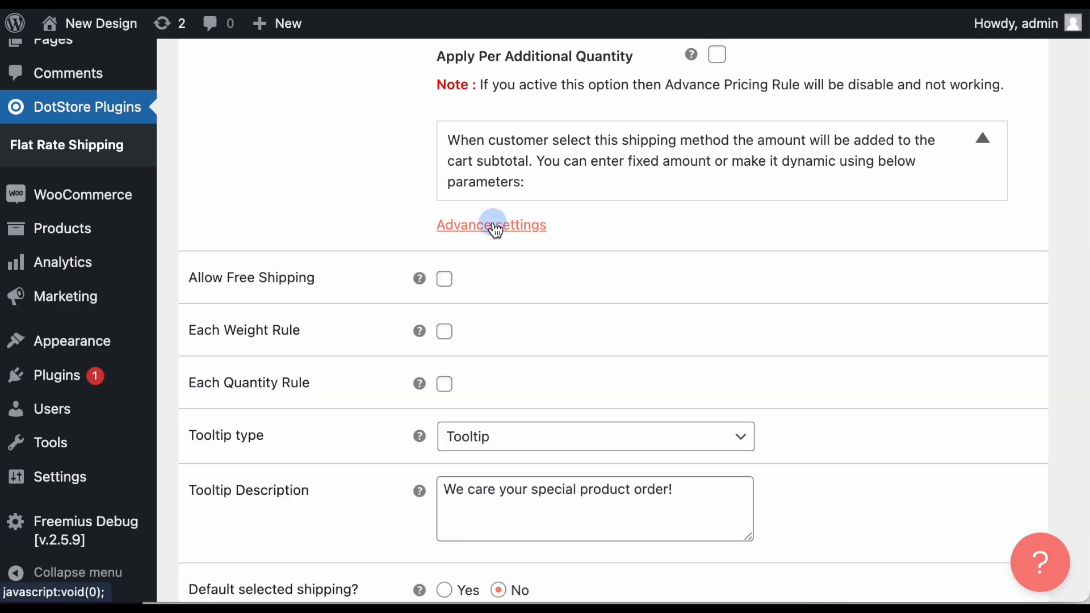
- Examine the tooltip, default selection and taxable options and the shipping class charges, down to the shipping method rules
scroll(495, 229, "down", 1)
scroll(495, 228, "down", 3)
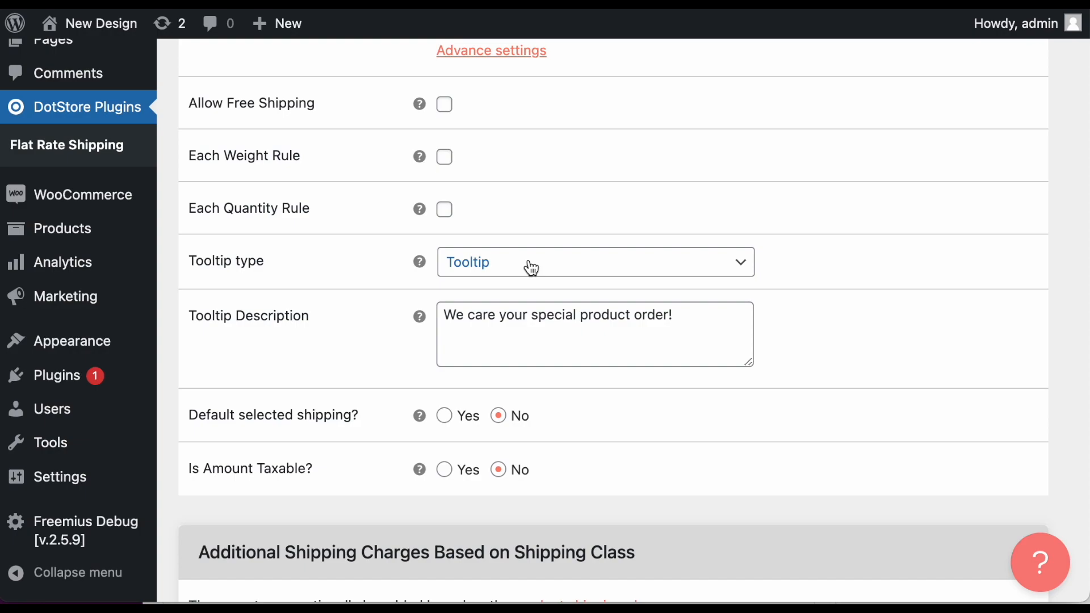
triple_click(508, 317)
scroll(506, 315, "down", 2)
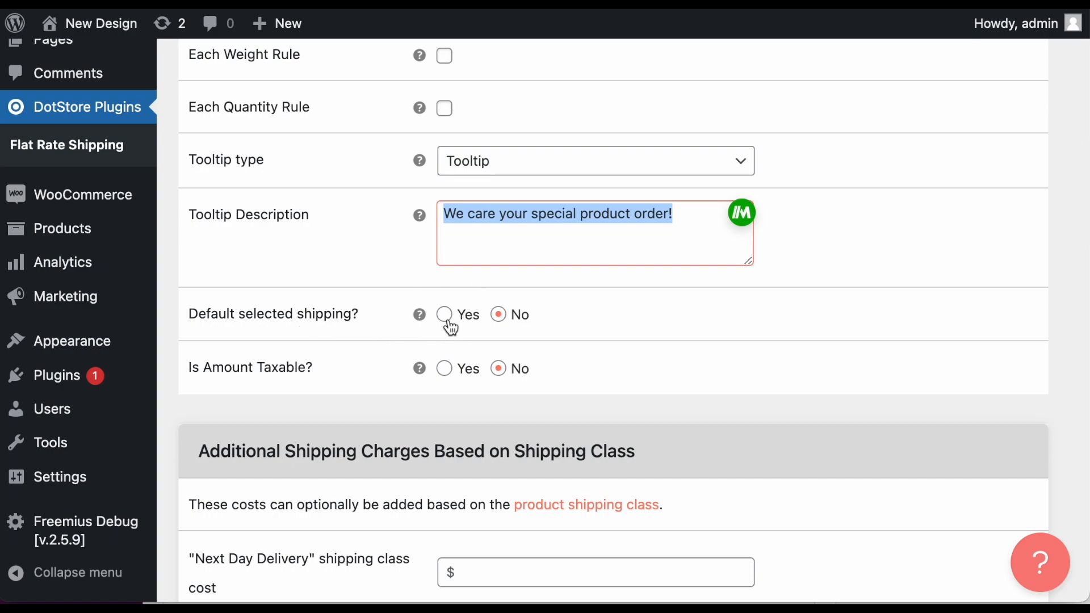
scroll(451, 328, "down", 1)
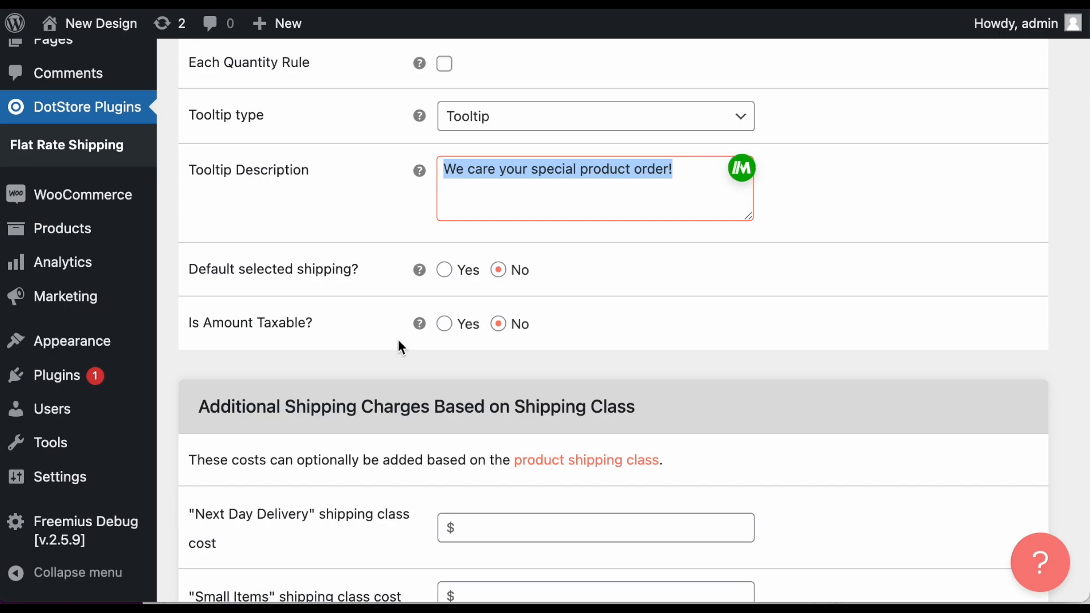
scroll(493, 370, "down", 10)
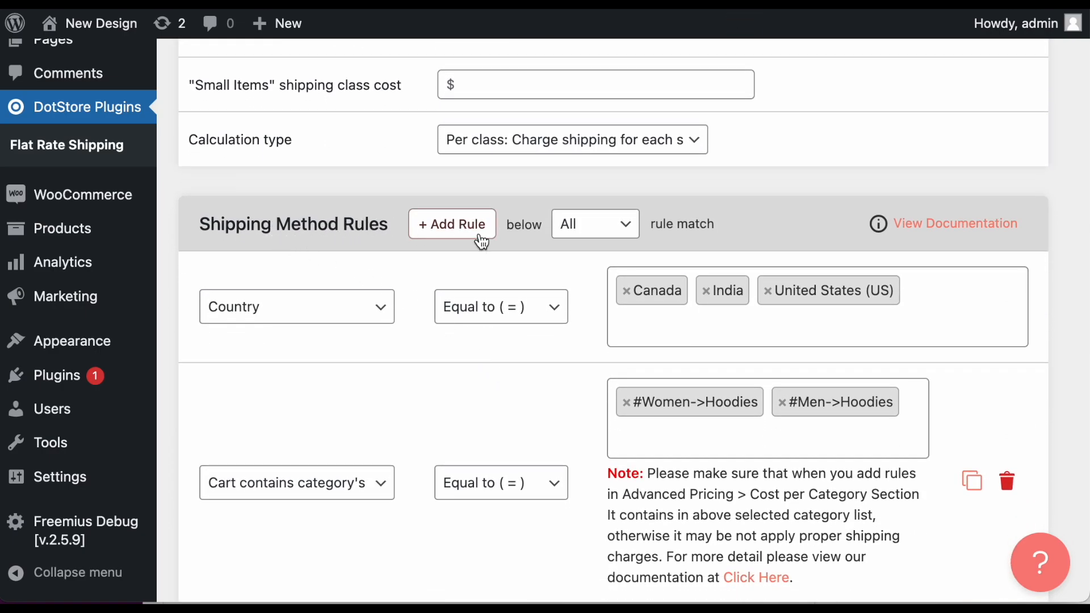
scroll(349, 322, "down", 1)
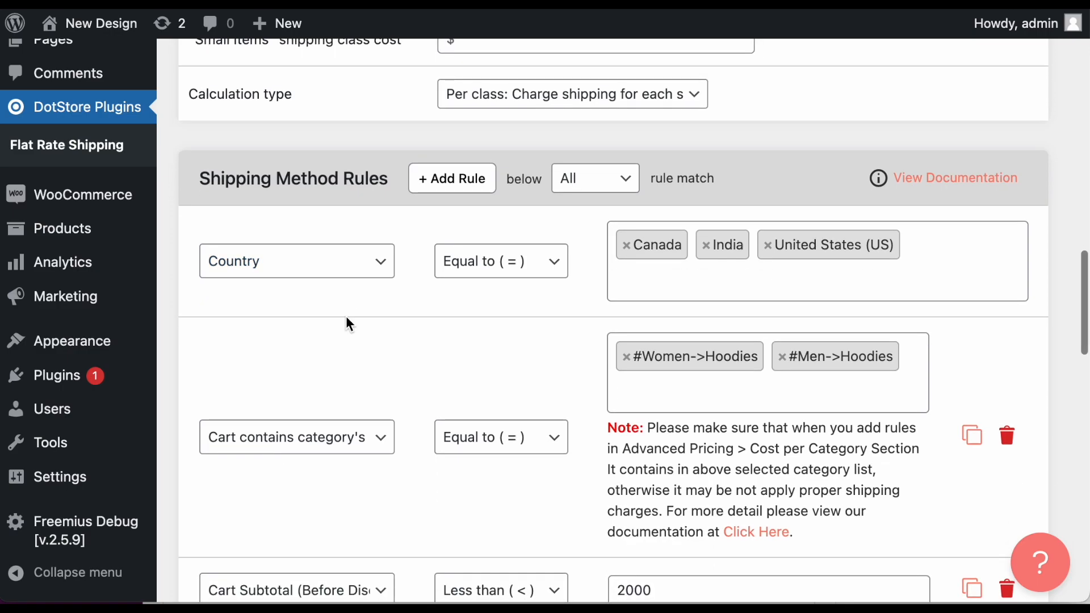
- Browse the condition types available for the first shipping method rule, keeping Country selected
left_click(316, 269)
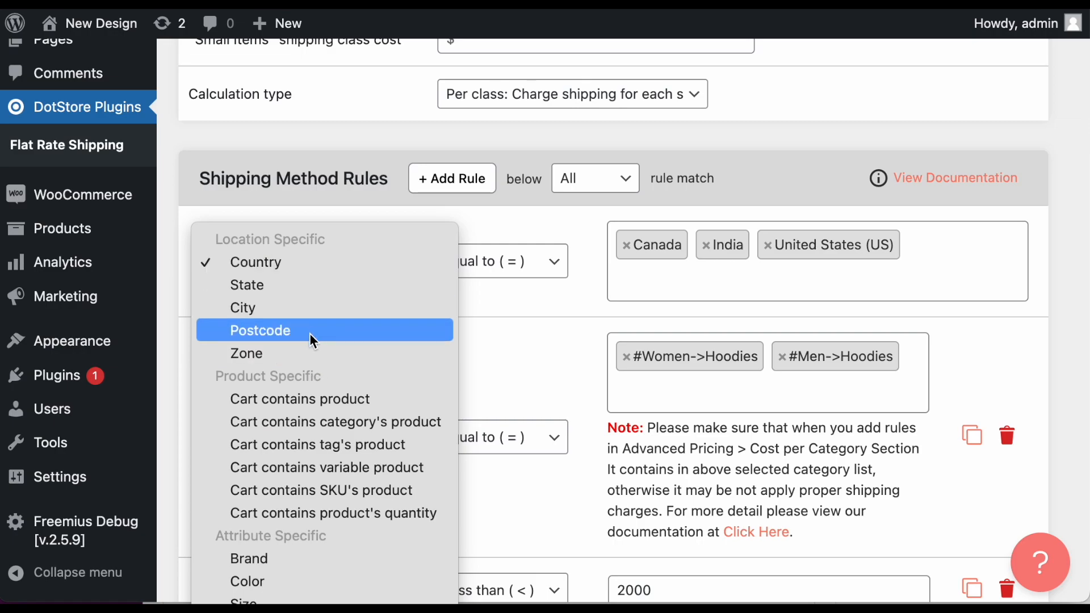
scroll(309, 370, "down", 5)
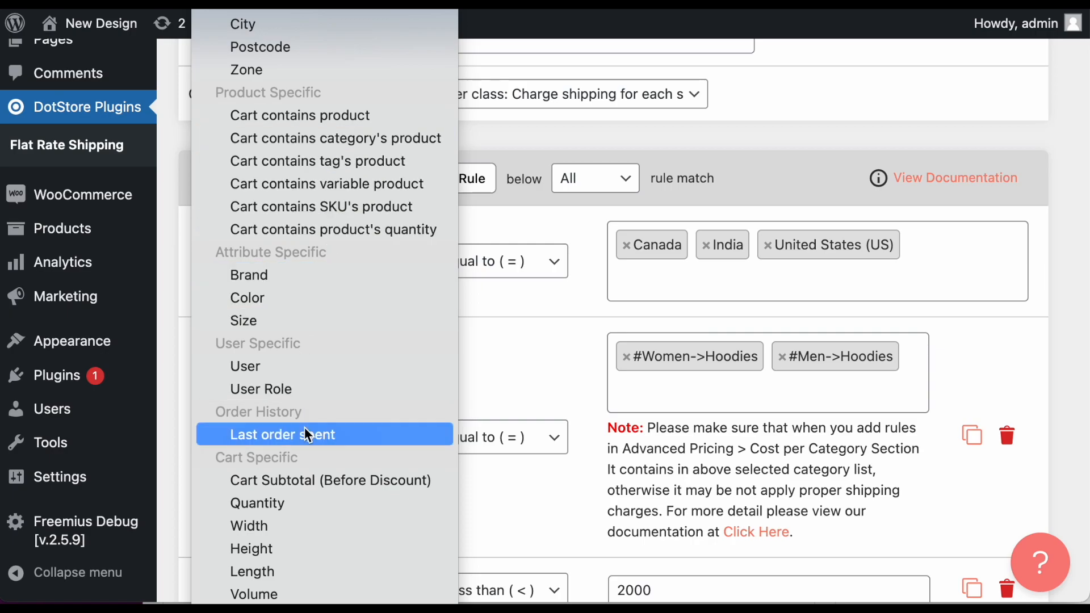
scroll(301, 487, "down", 3)
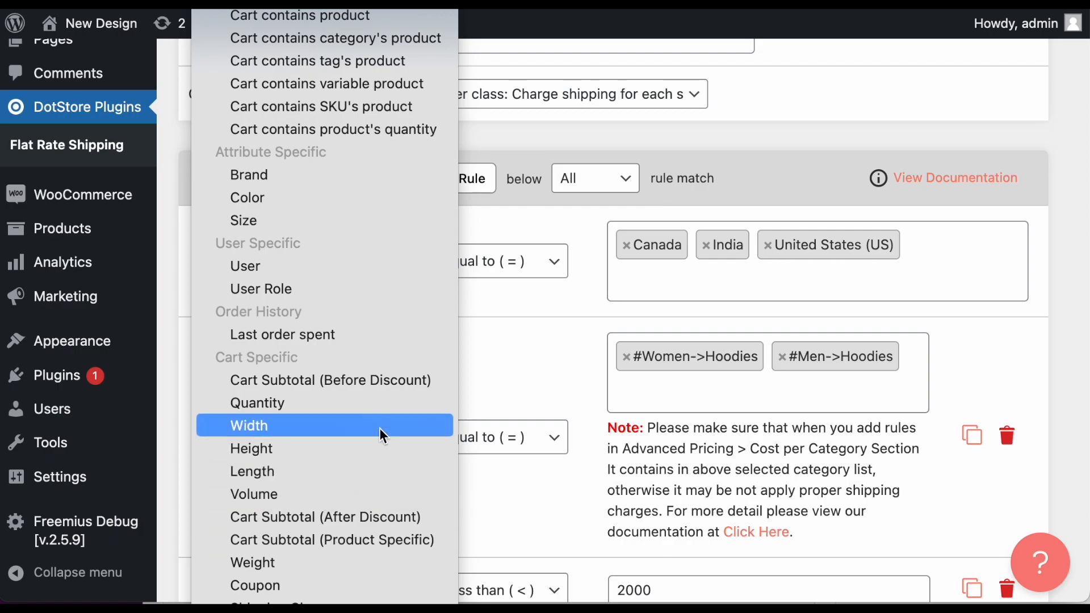
left_click(531, 308)
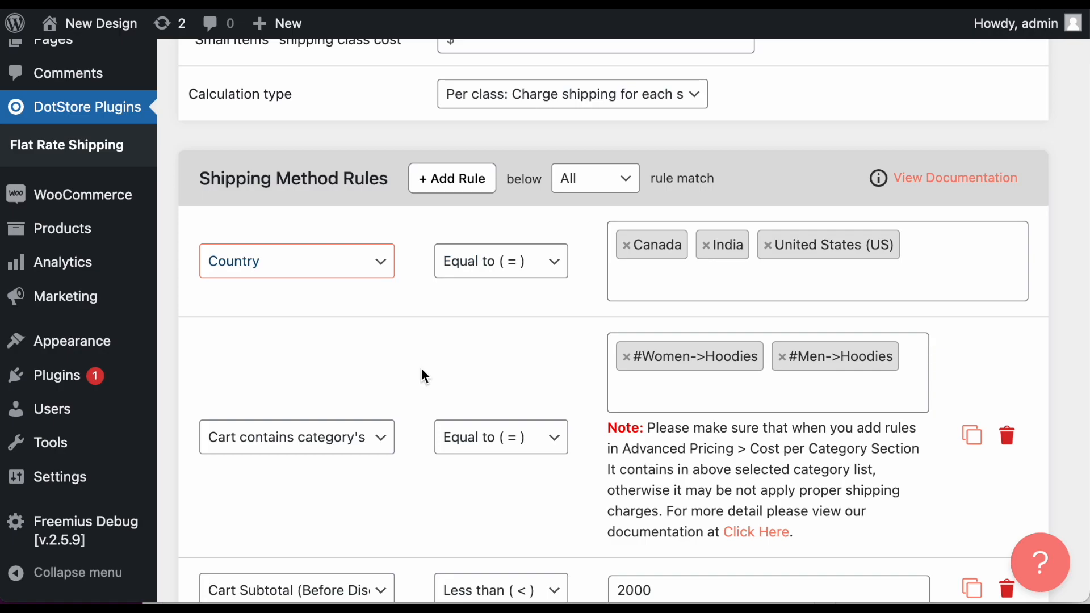
- Review the country, cart category and cart subtotal conditions of the shipping method rules
scroll(421, 368, "down", 1)
scroll(670, 355, "down", 1)
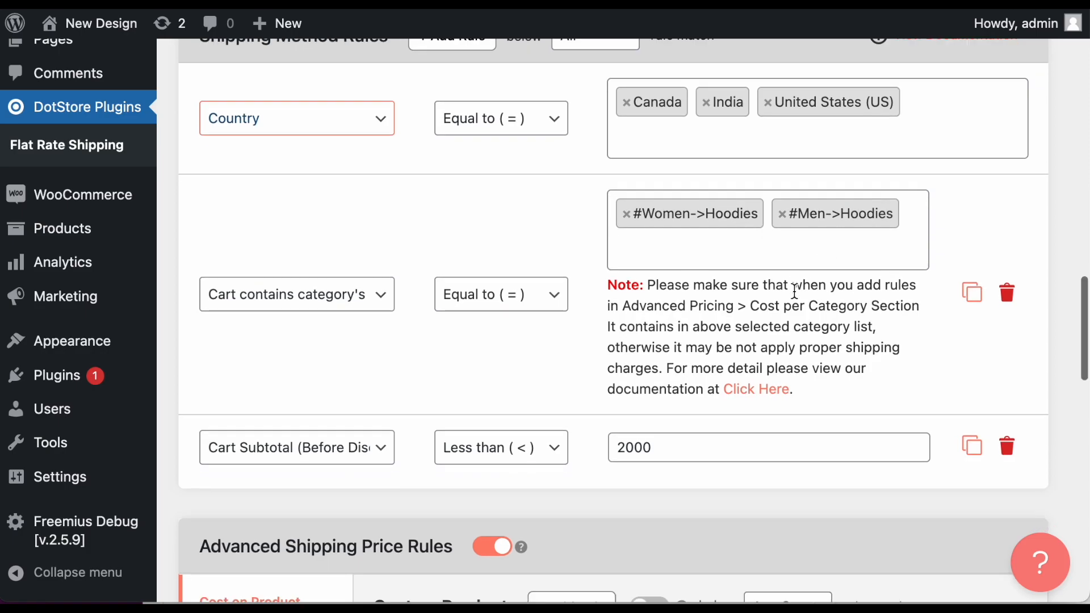
scroll(798, 298, "down", 1)
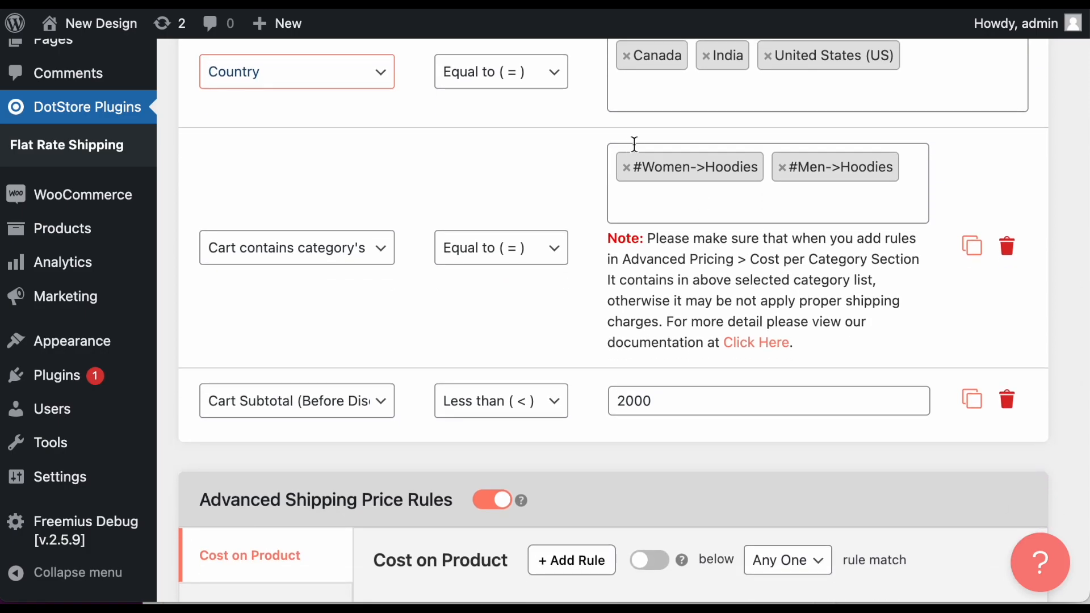
scroll(750, 314, "down", 1)
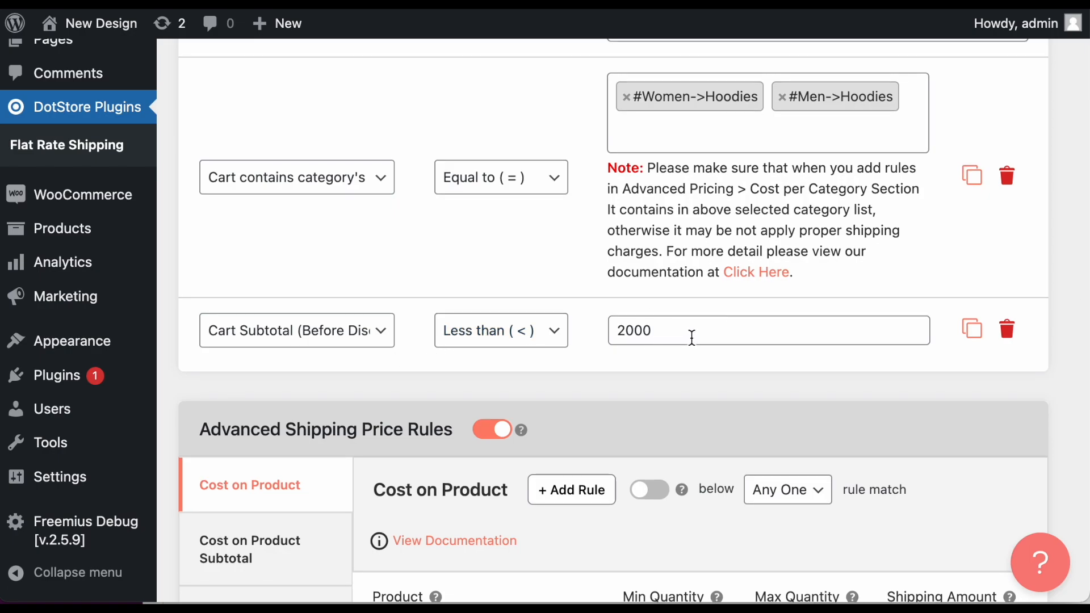
scroll(677, 385, "down", 1)
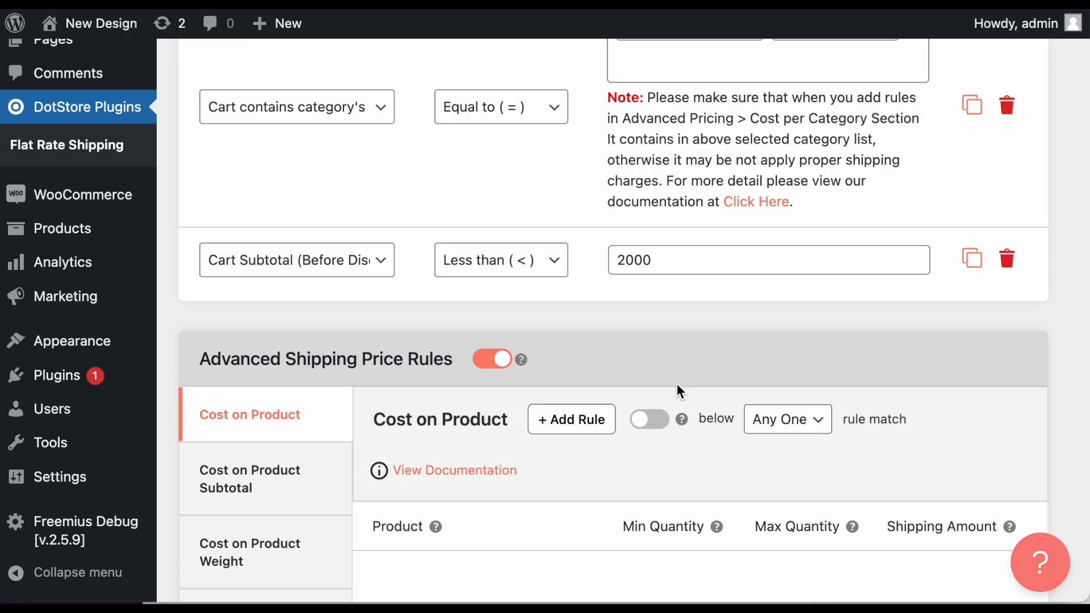
scroll(677, 384, "down", 1)
scroll(677, 383, "down", 1)
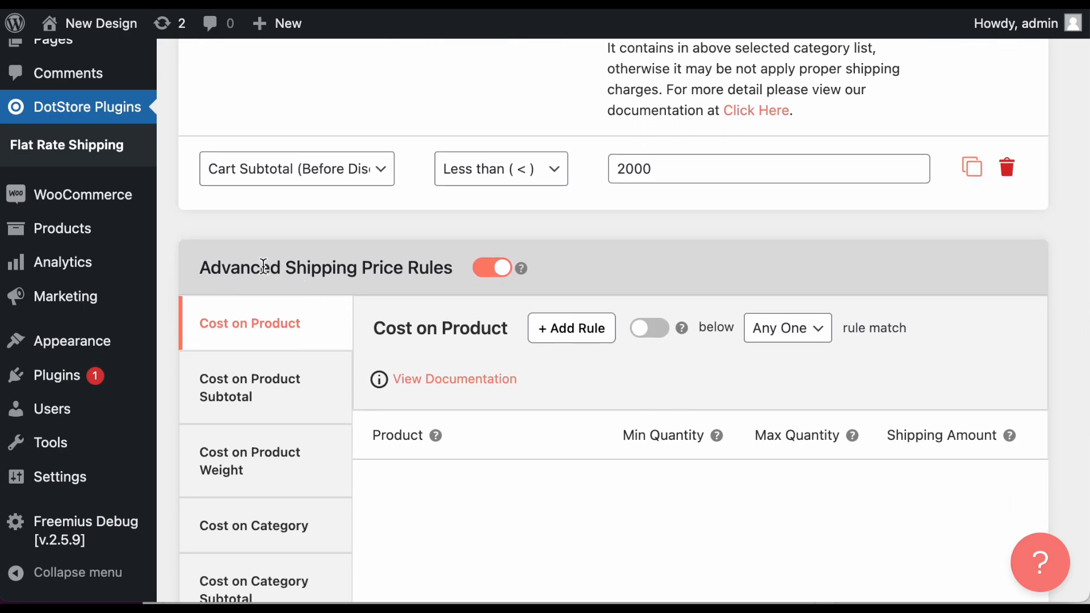
- Open the Cost on Total Cart Qty rules under Advanced Shipping Price Rules and examine their quantity ranges and shipping amounts
triple_click(307, 266)
scroll(309, 266, "down", 3)
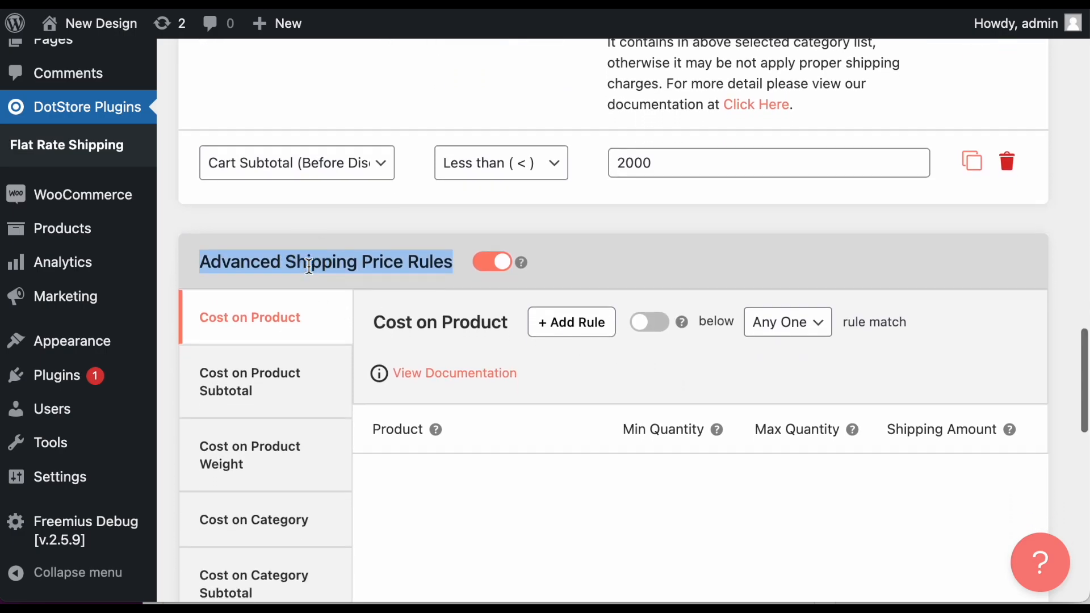
scroll(308, 267, "down", 2)
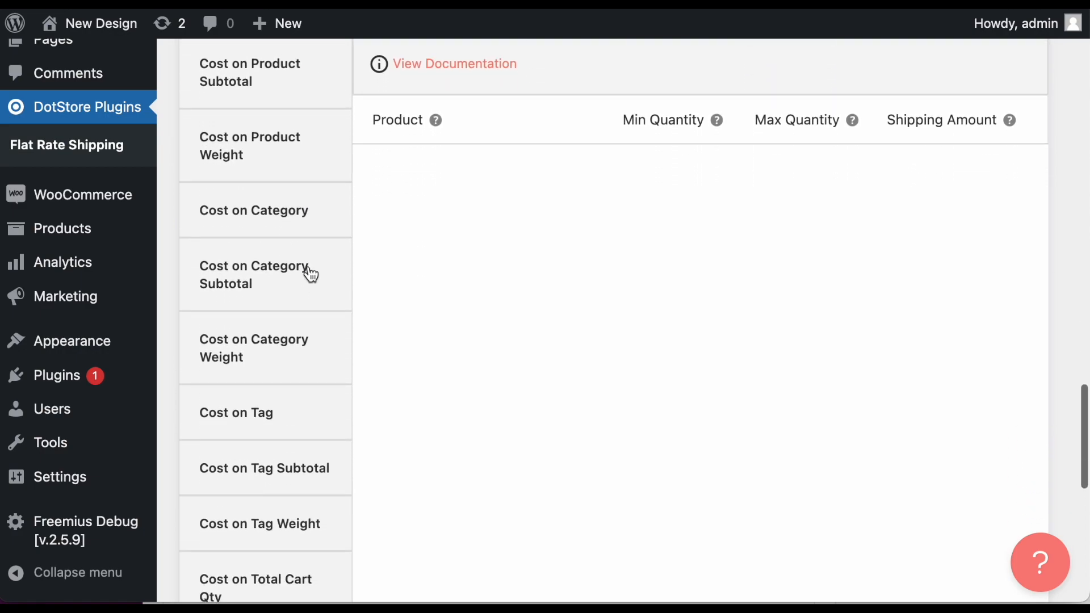
scroll(311, 275, "down", 3)
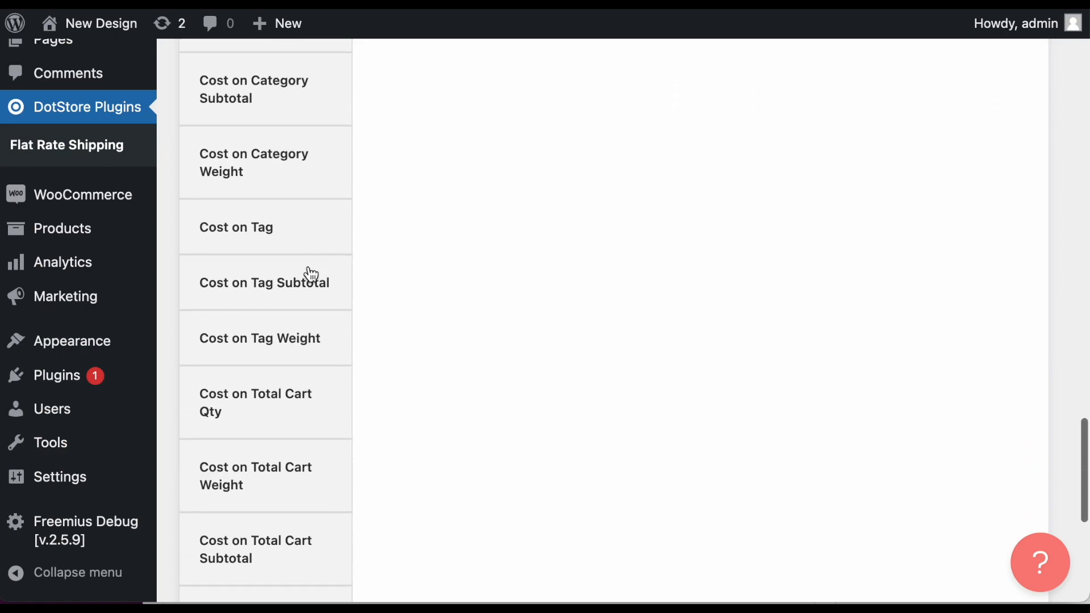
scroll(310, 275, "down", 1)
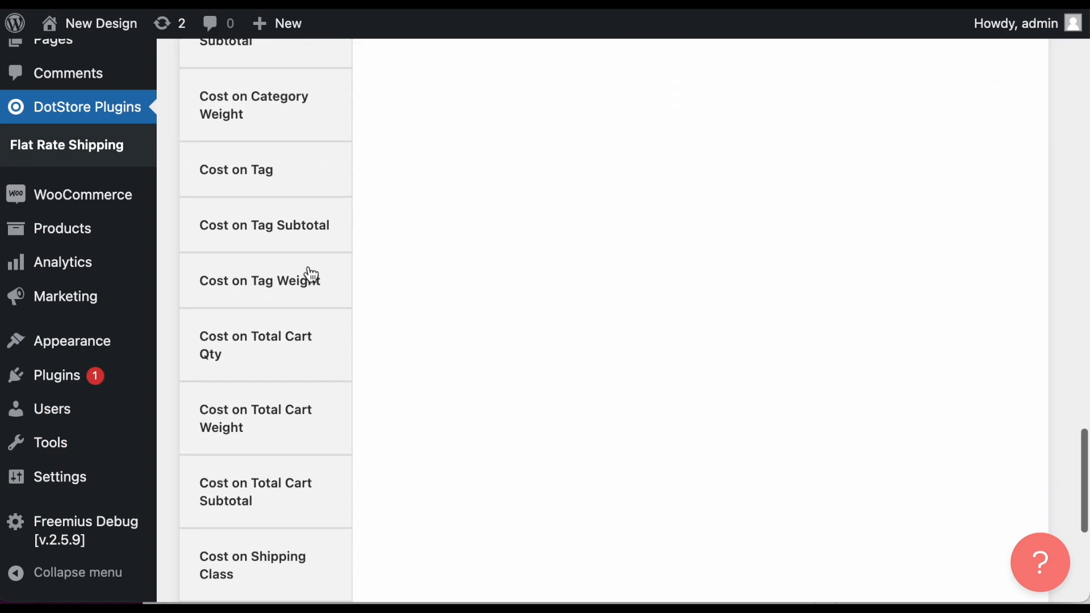
left_click(276, 337)
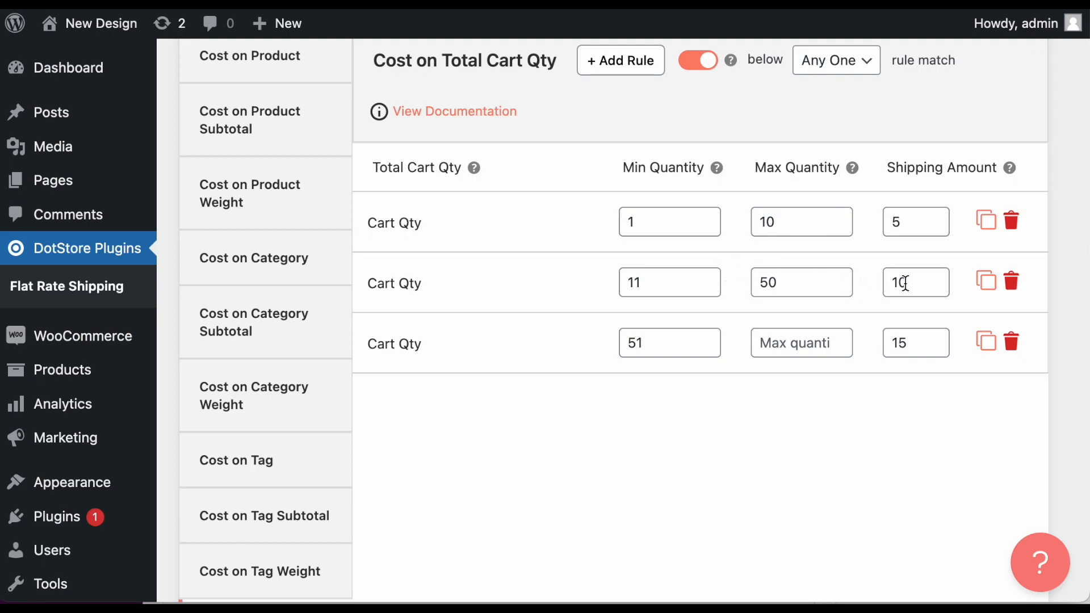
left_click(649, 347)
scroll(857, 383, "up", 15)
scroll(856, 384, "up", 5)
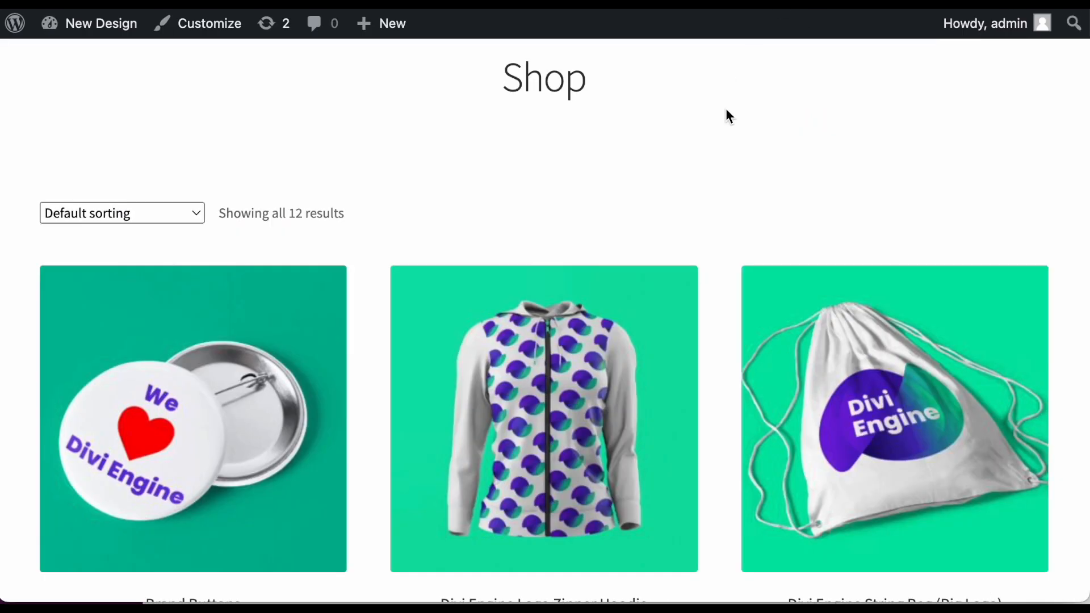
- Add the Divi Engine String Bag (Big Logo) to the cart from the store's Shop page
scroll(726, 111, "down", 3)
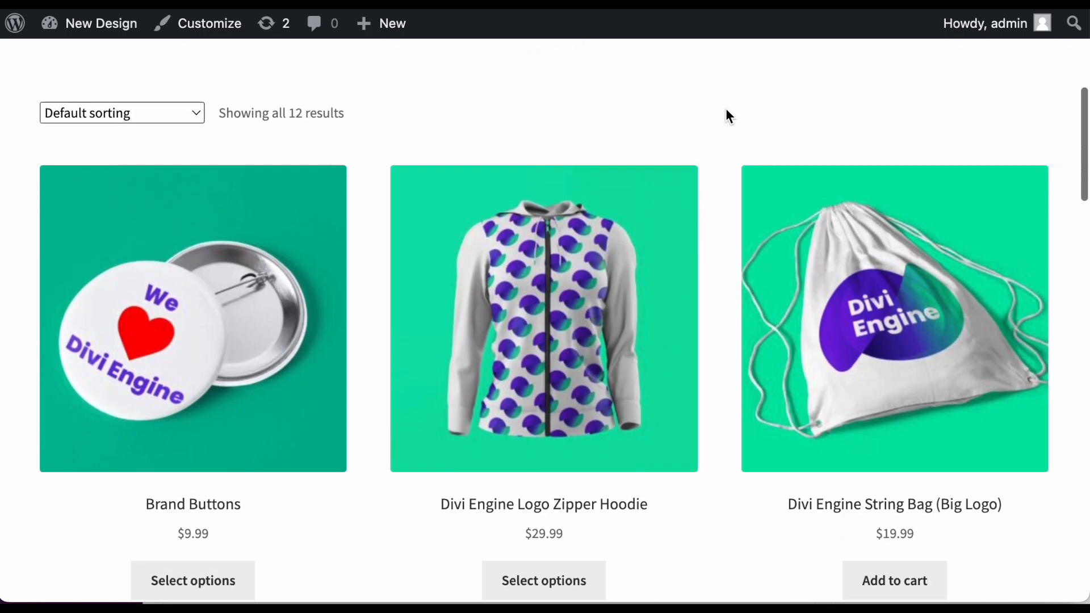
scroll(441, 305, "down", 1)
scroll(441, 305, "down", 3)
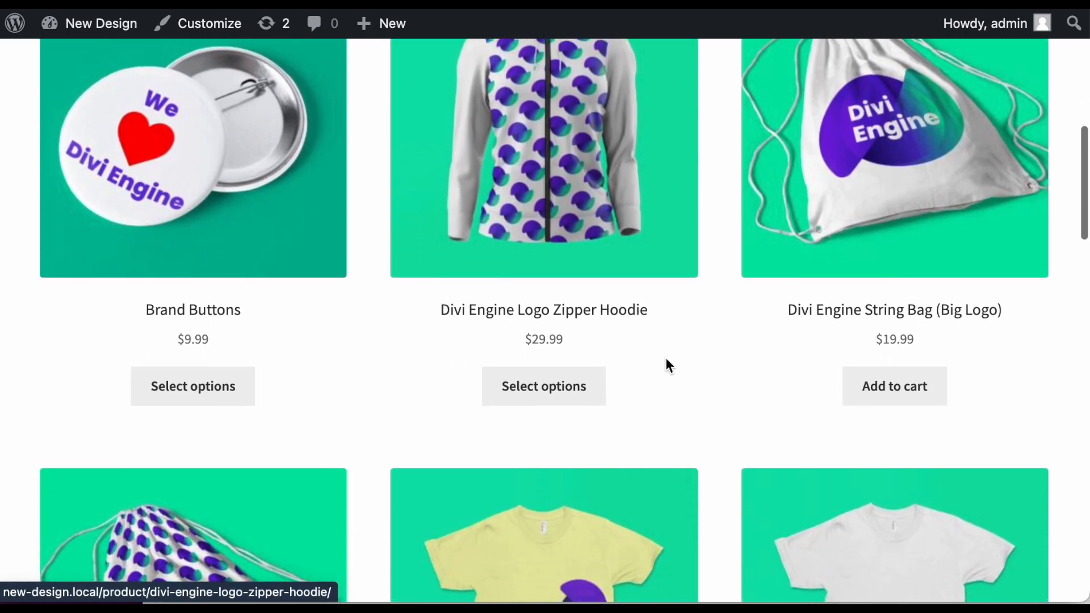
left_click(903, 393)
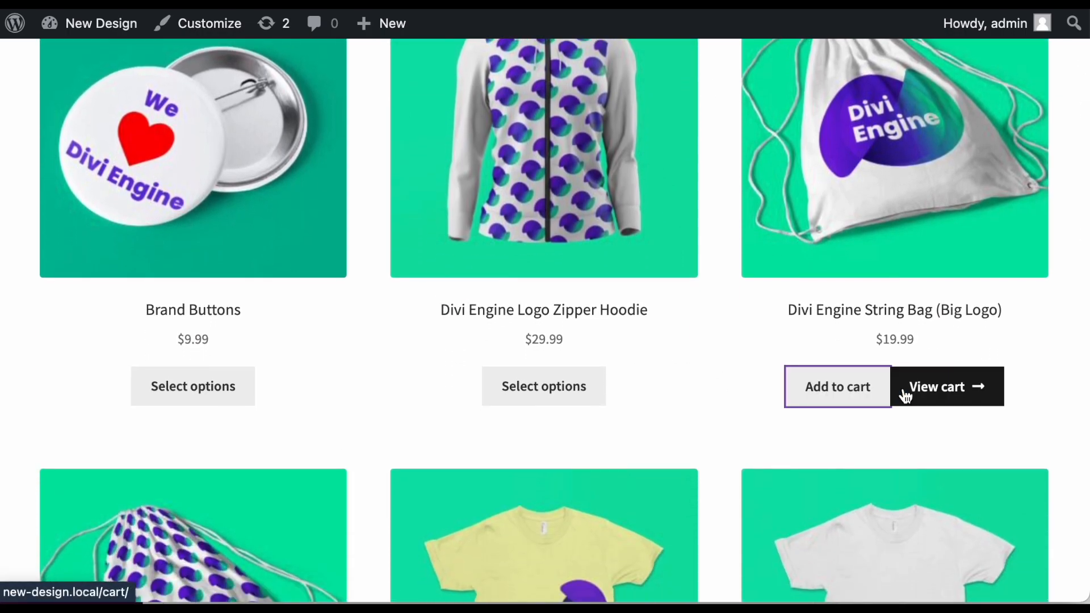
- Open the Women WordPress Hoodie product from the shop listing and add it to the cart
scroll(905, 396, "down", 20)
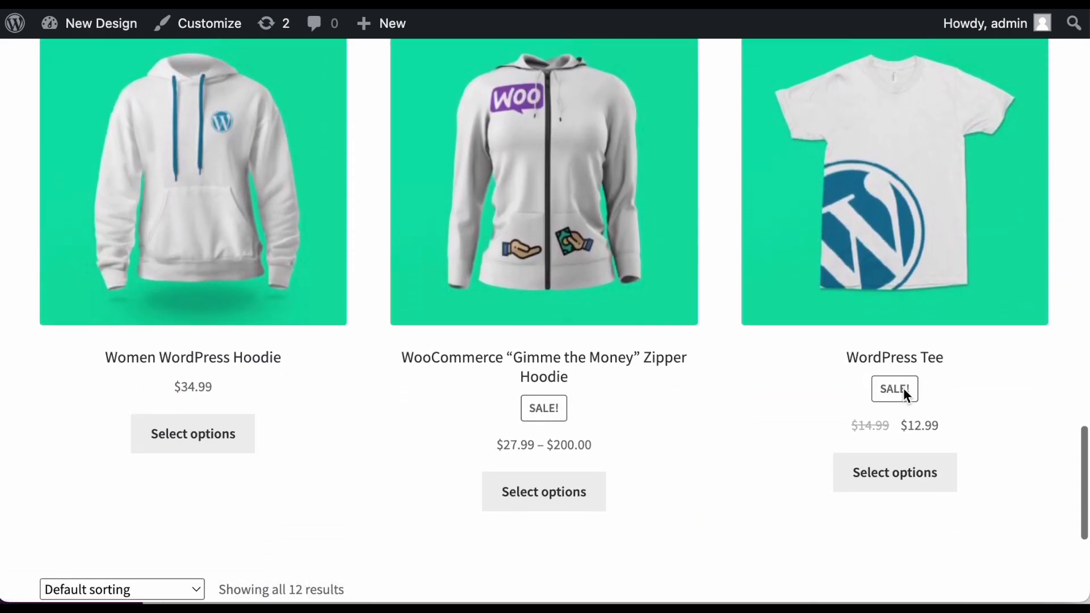
scroll(904, 394, "down", 2)
left_click(211, 356)
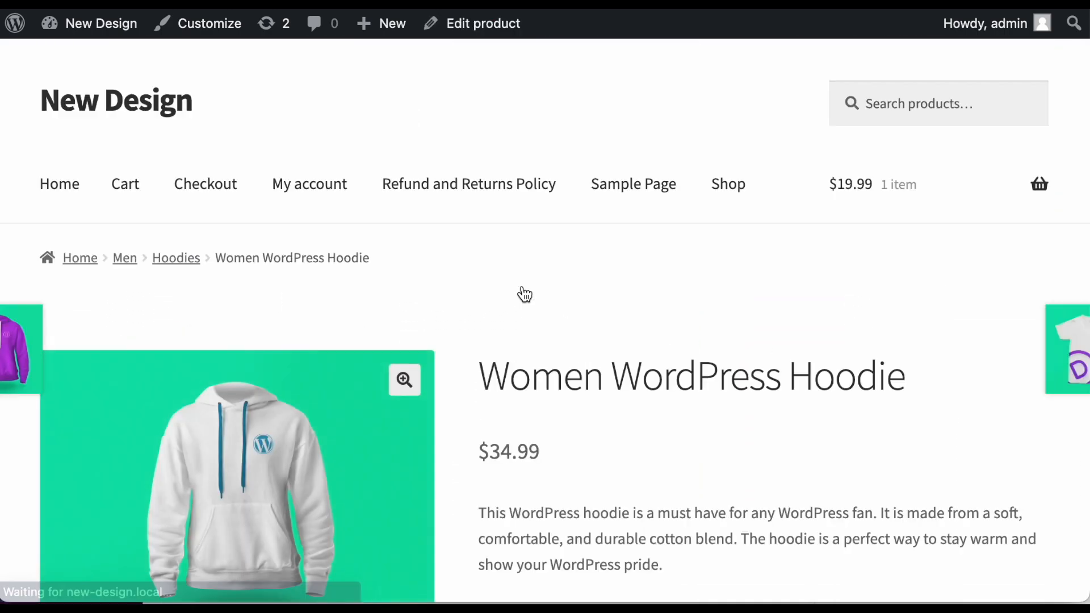
scroll(523, 293, "down", 9)
left_click(617, 255)
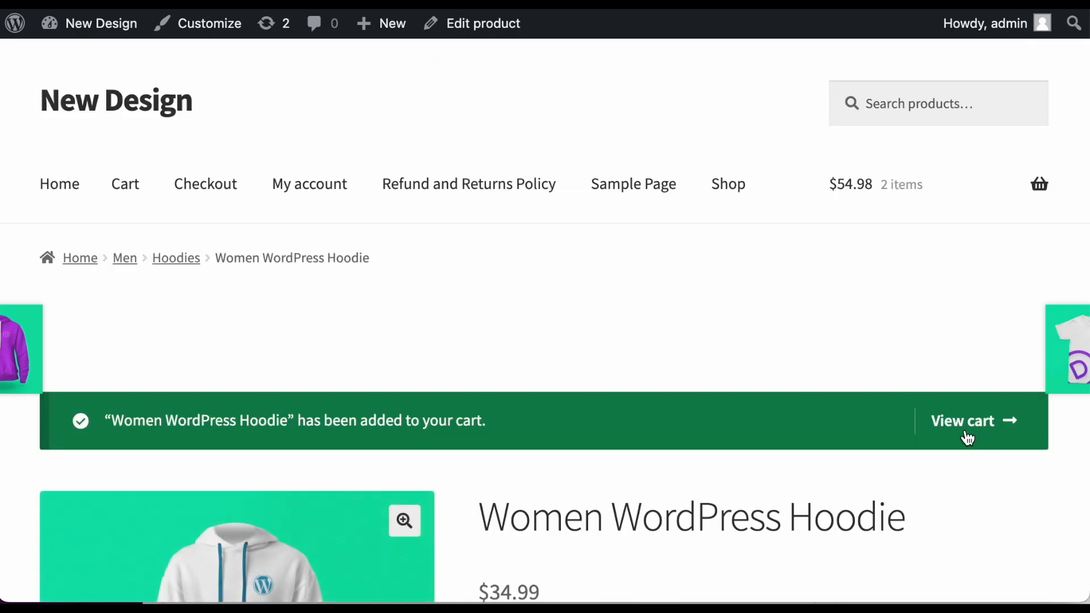
- Open the cart and examine the products and the shipping options in the cart totals
left_click(967, 432)
scroll(650, 364, "down", 8)
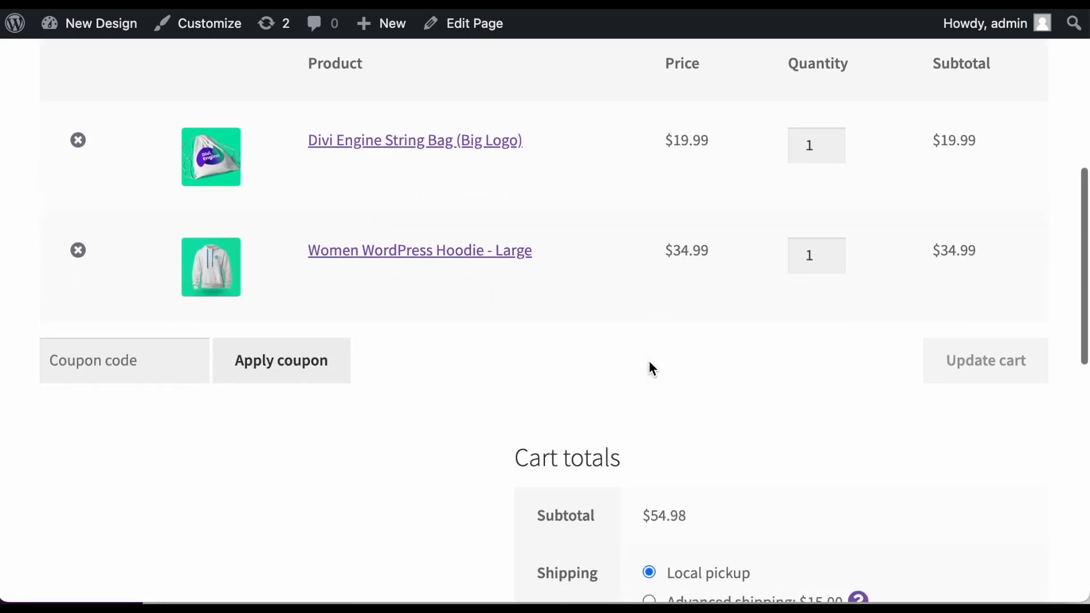
scroll(649, 368, "down", 5)
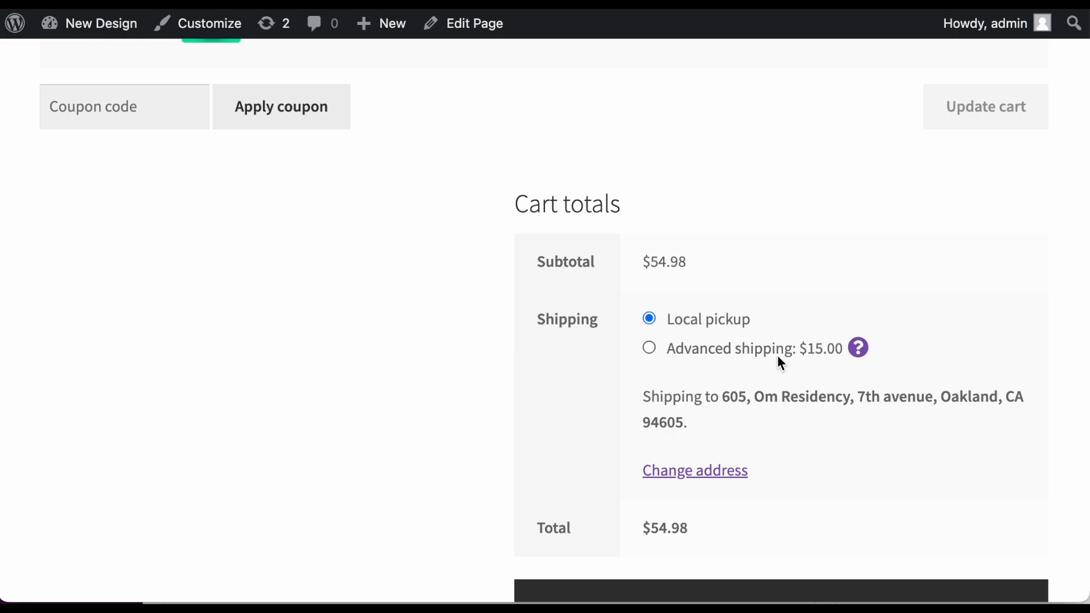
scroll(821, 358, "up", 3)
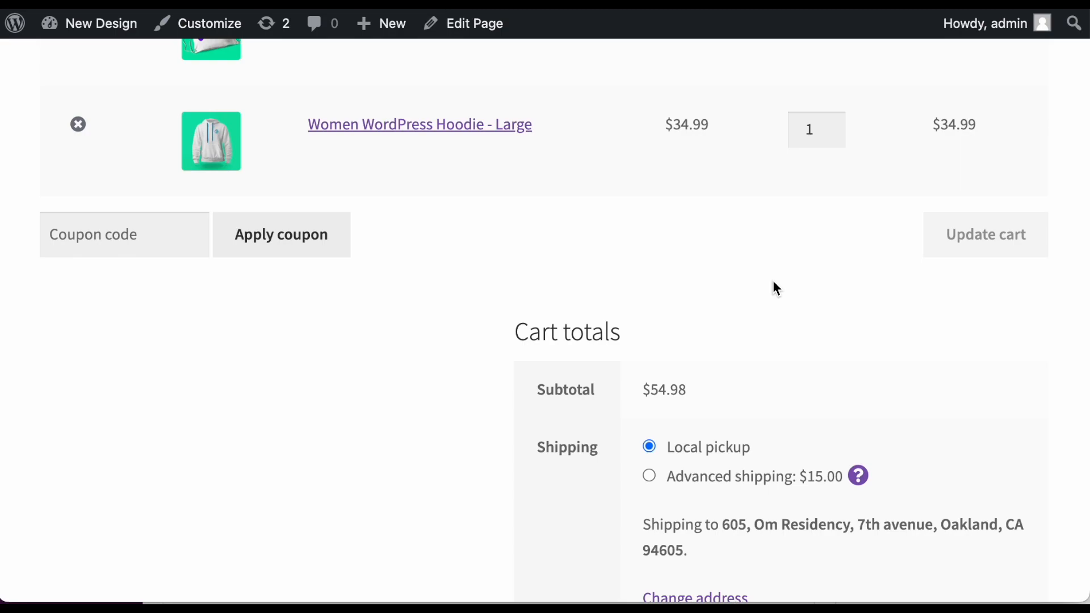
scroll(773, 287, "down", 2)
scroll(773, 287, "up", 3)
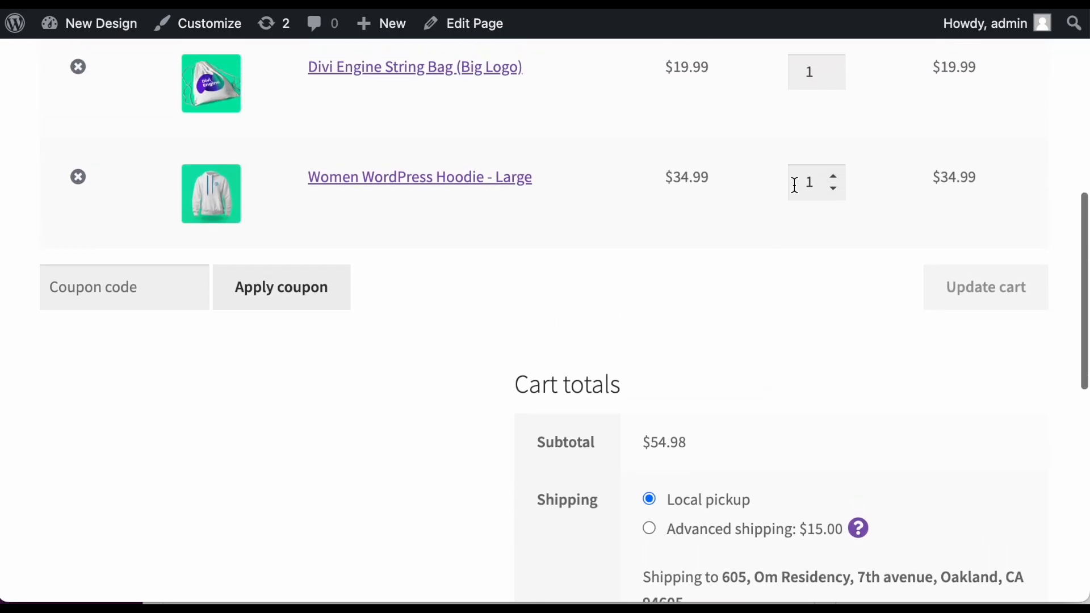
- Set the Women WordPress Hoodie - Large quantity to 11 and update the cart
scroll(789, 202, "up", 1)
double_click(832, 228)
left_click(832, 228)
left_click(831, 229)
left_click(832, 228)
left_click(832, 228)
left_click(831, 228)
left_click(831, 228)
left_click(831, 228)
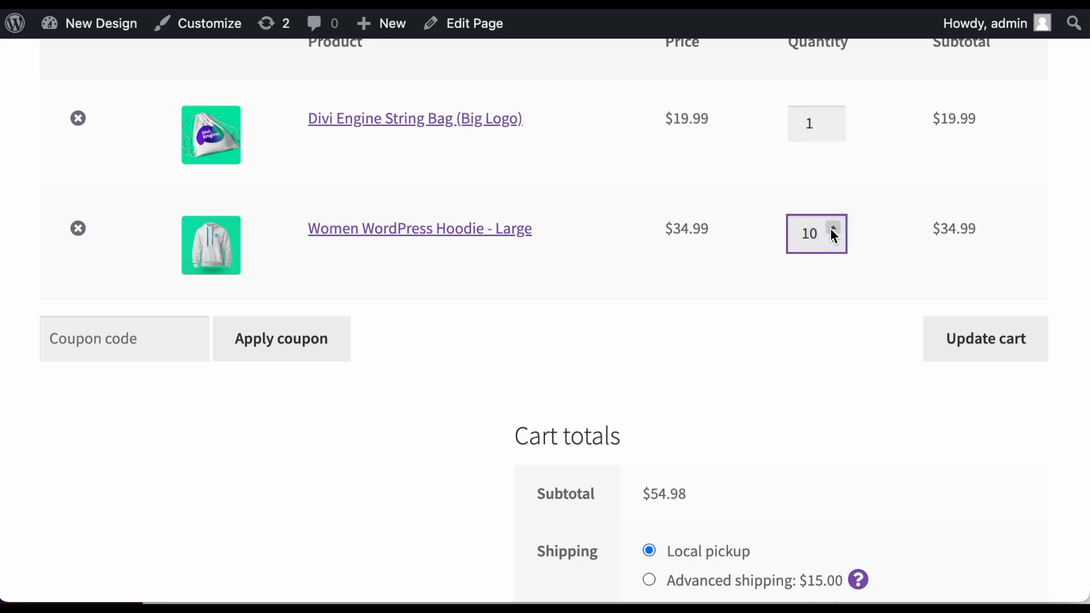
left_click(833, 226)
left_click(955, 342)
- Choose Advanced shipping as the cart's shipping method and proceed to checkout
scroll(854, 407, "down", 3)
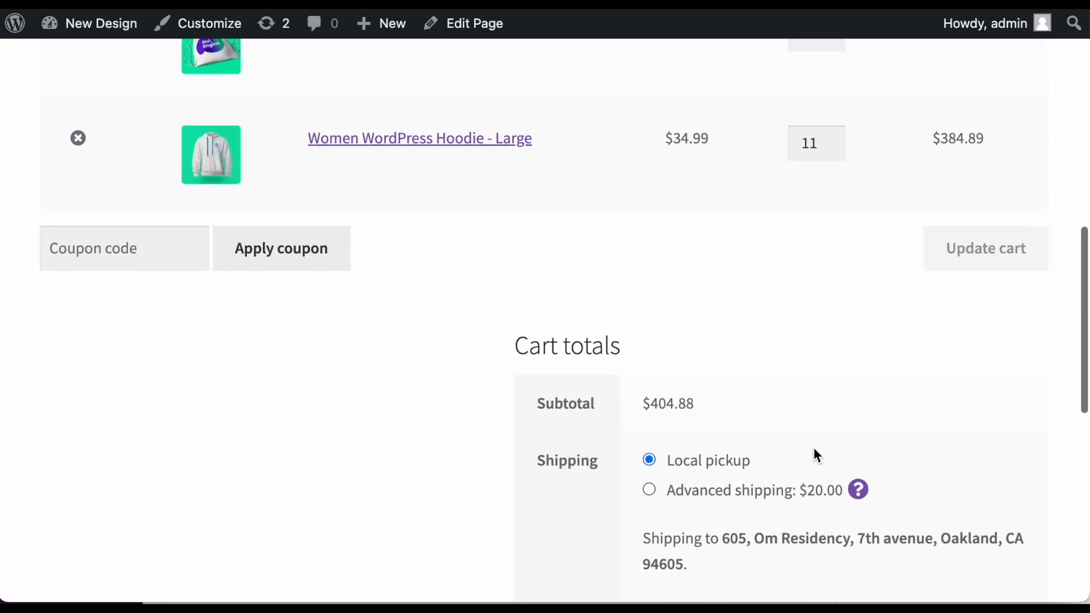
scroll(815, 454, "down", 5)
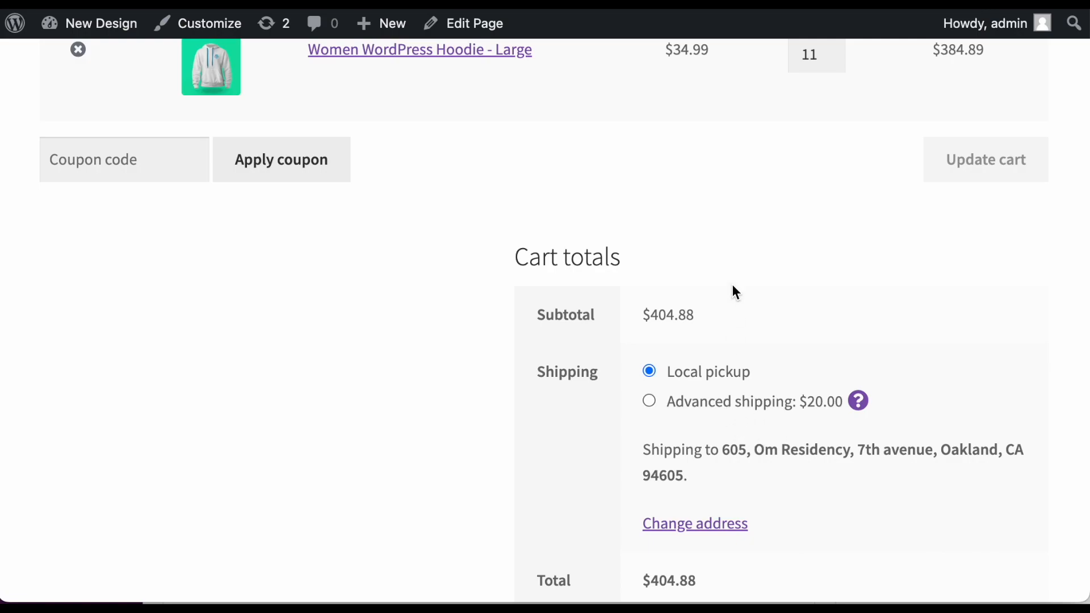
scroll(783, 357, "down", 2)
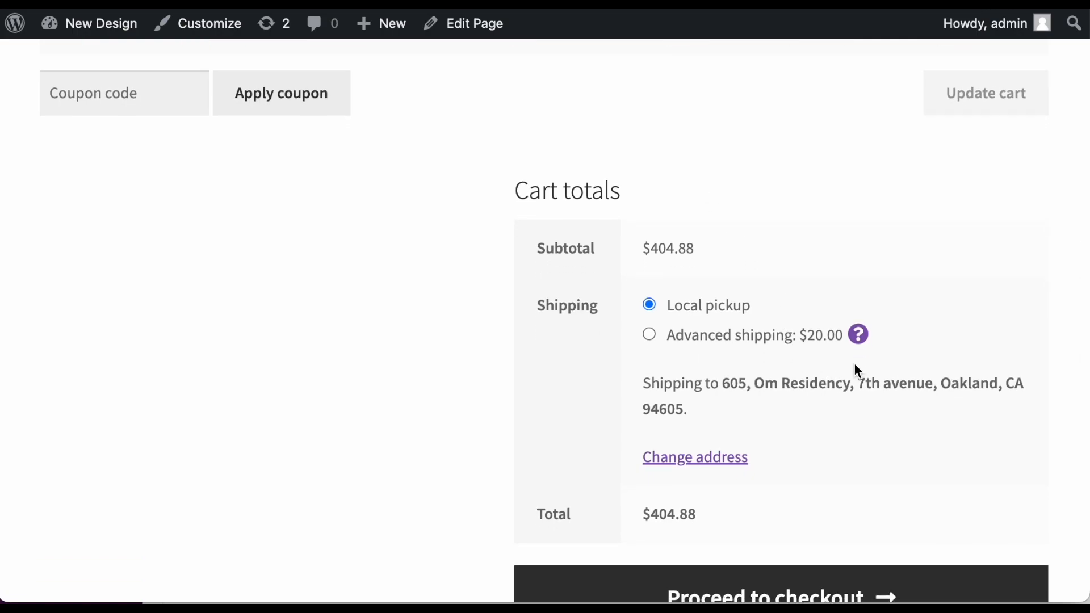
mouse_move(860, 339)
left_click(690, 340)
scroll(689, 341, "down", 3)
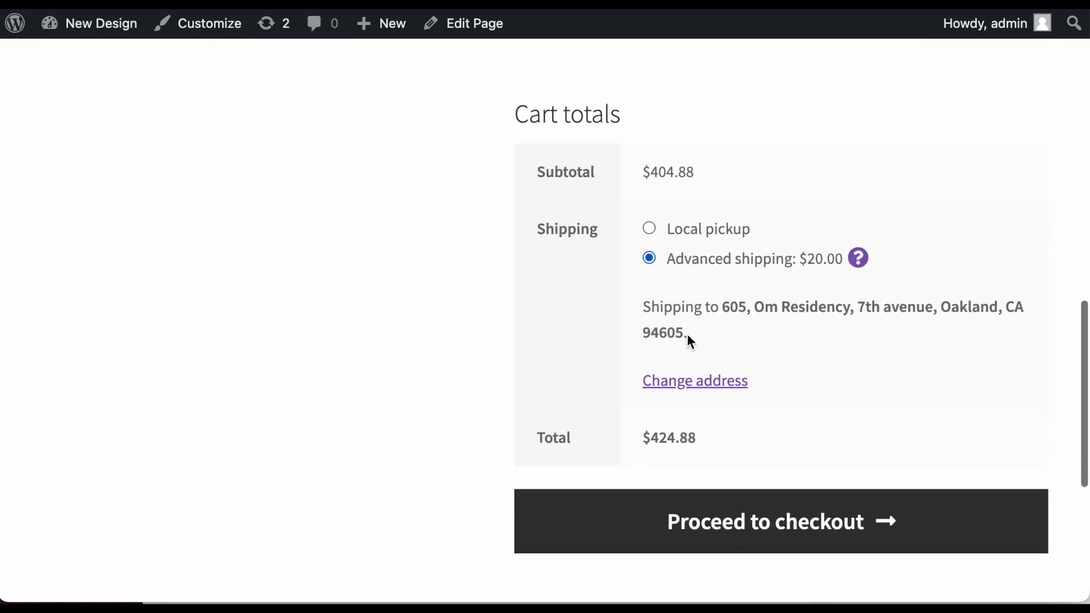
left_click(726, 448)
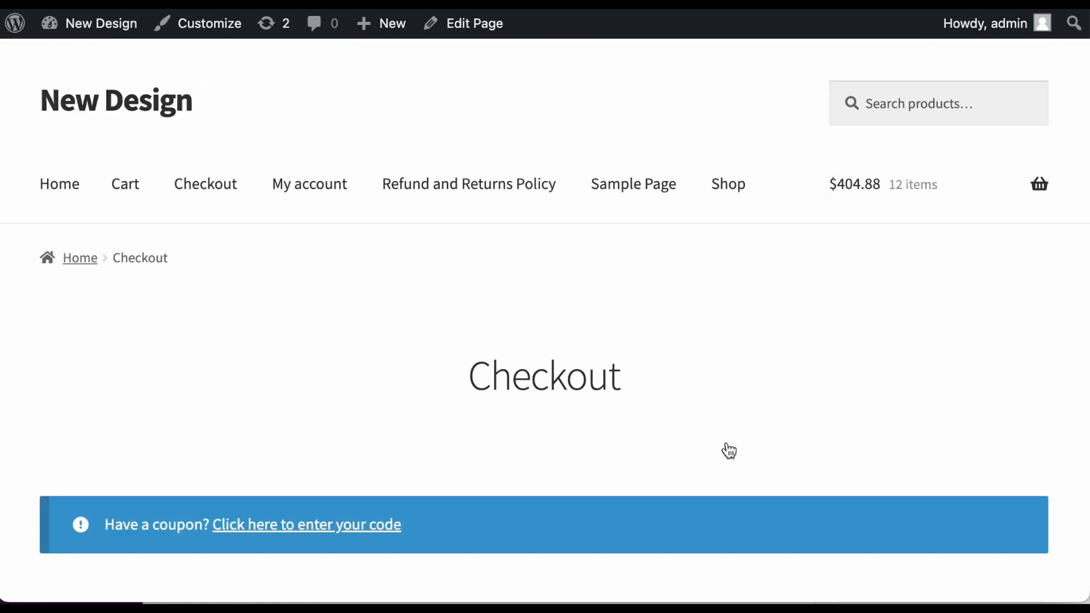
- Turn off the option to ship to a different address on the checkout form
scroll(730, 451, "down", 10)
scroll(730, 451, "down", 10)
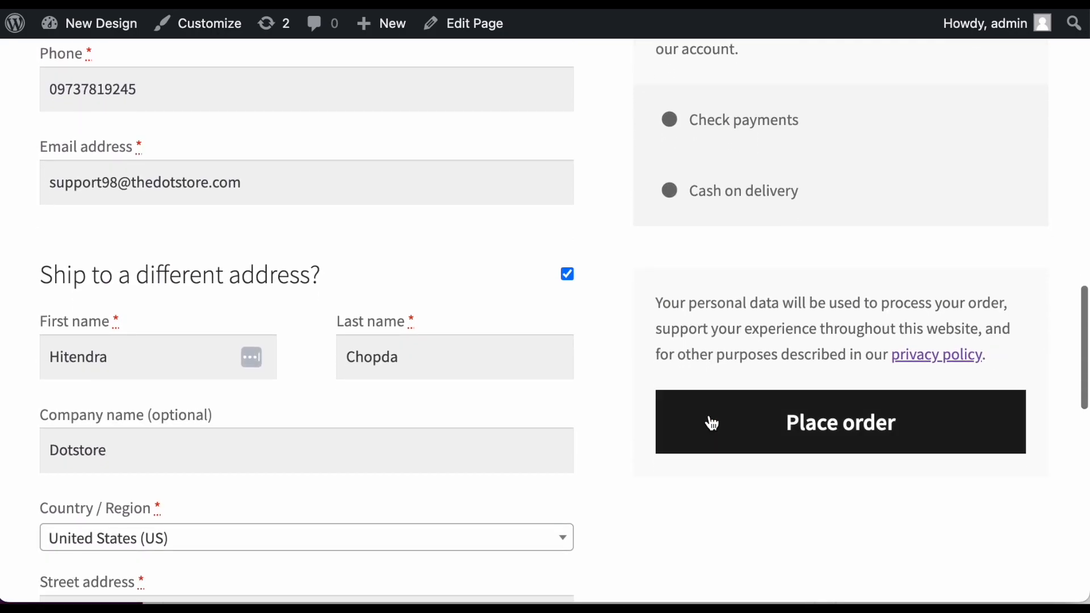
left_click(568, 274)
scroll(572, 273, "up", 1)
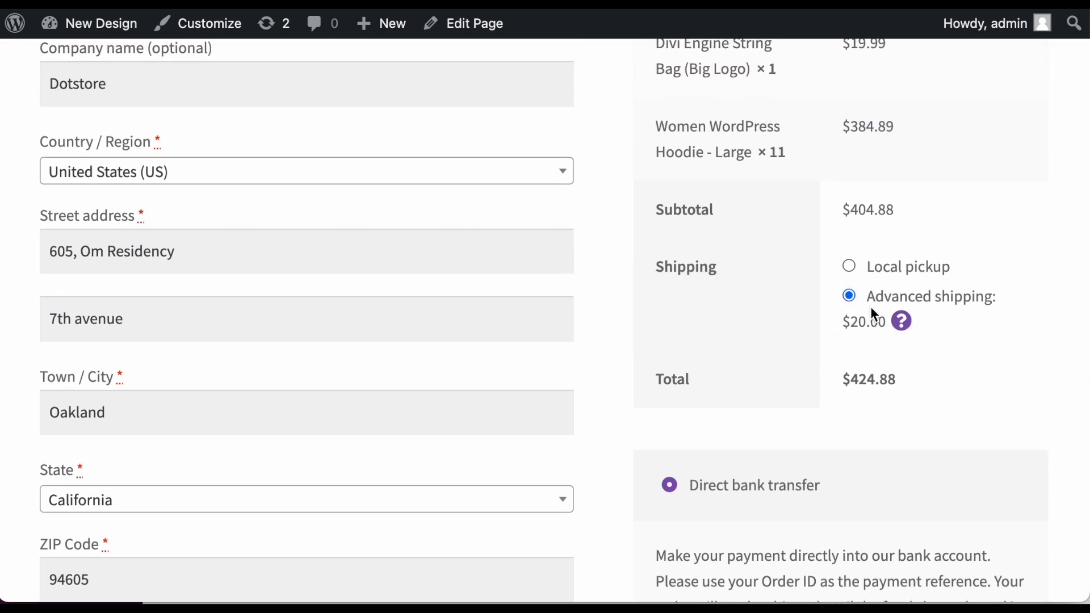
- Test the billing country as United Kingdom (UK), and restore it to United States (US) with California as the state
left_click(287, 172)
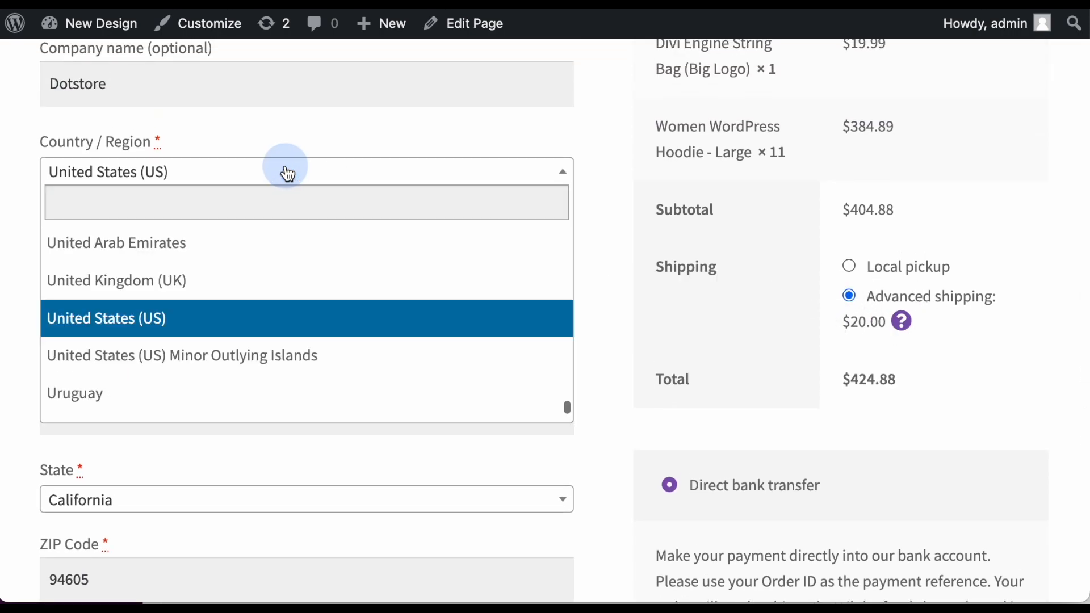
left_click(195, 283)
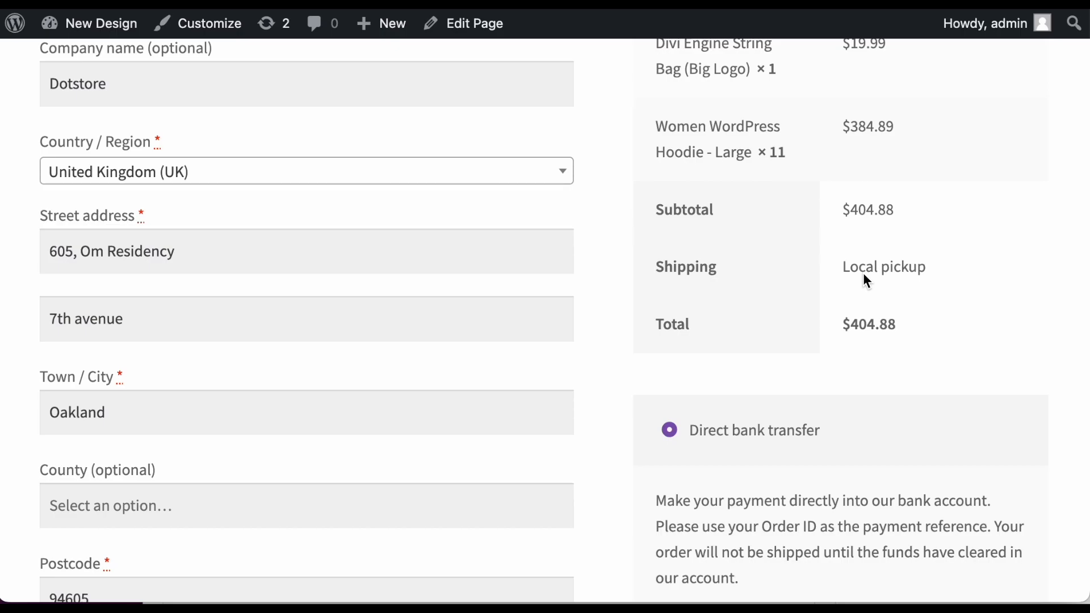
left_click(328, 173)
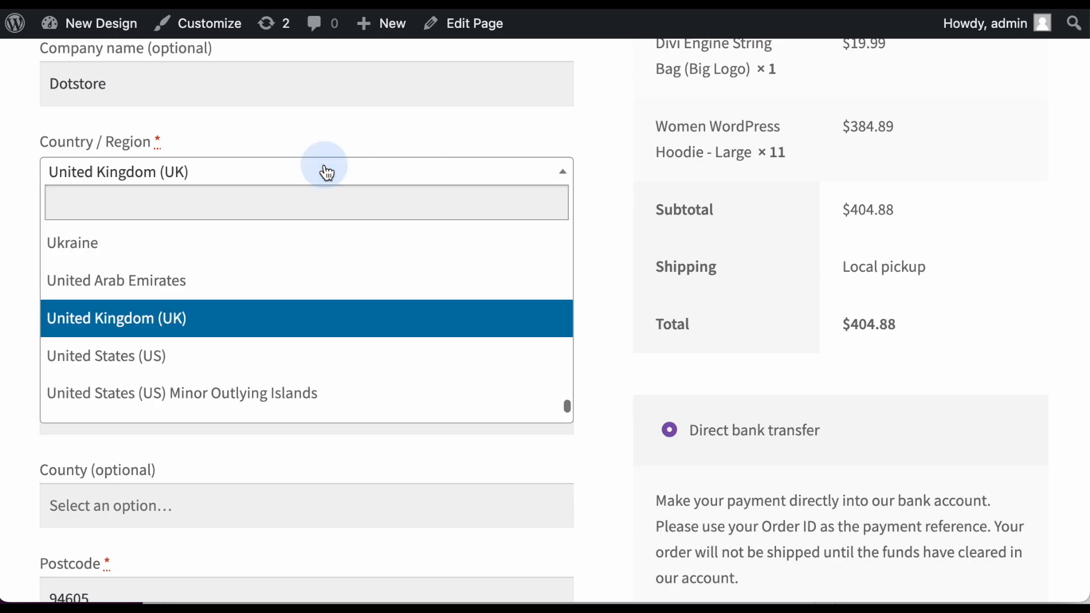
left_click(154, 363)
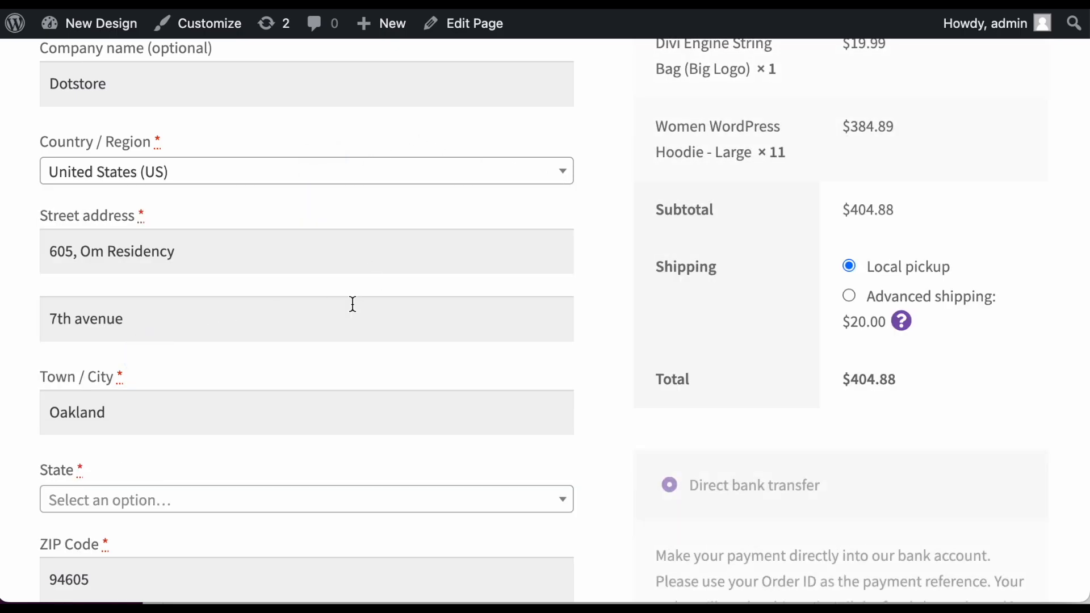
scroll(353, 304, "down", 3)
left_click(174, 358)
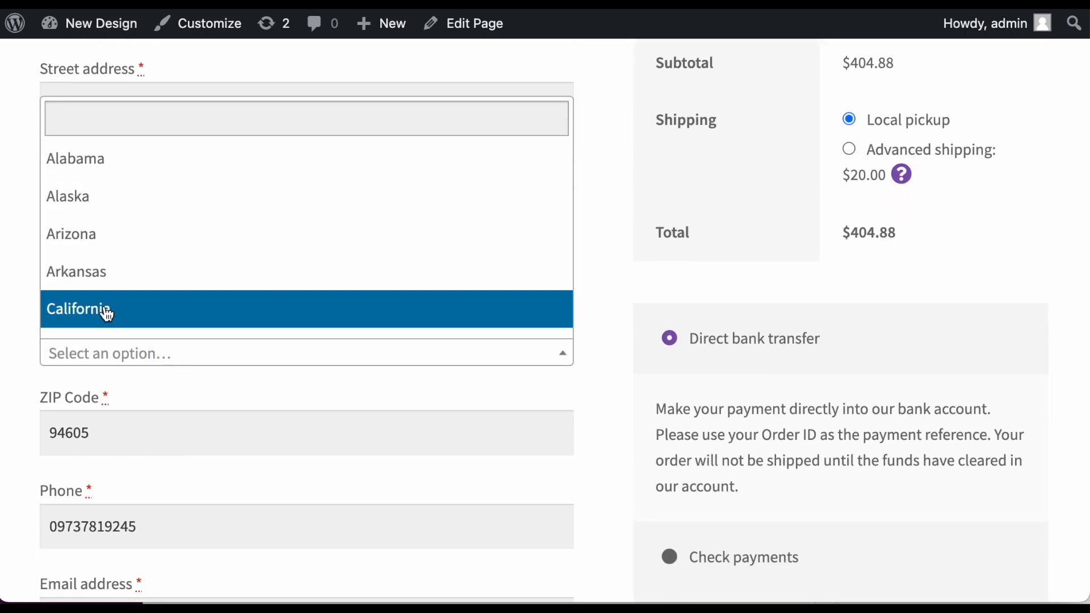
left_click(85, 309)
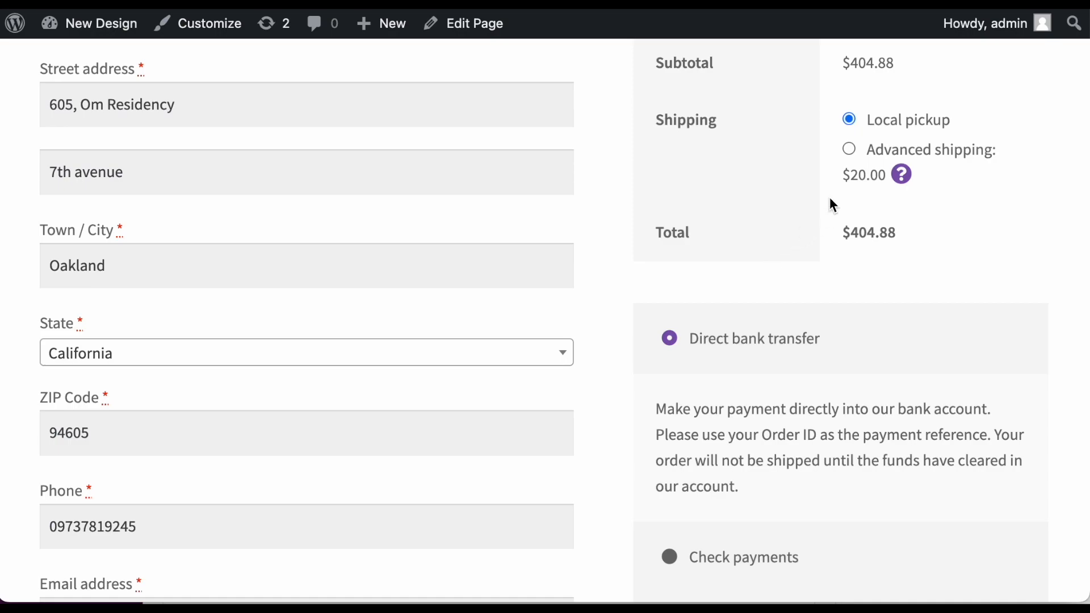
- Select Advanced shipping in the checkout order summary and place the order
left_click(852, 148)
scroll(849, 170, "down", 5)
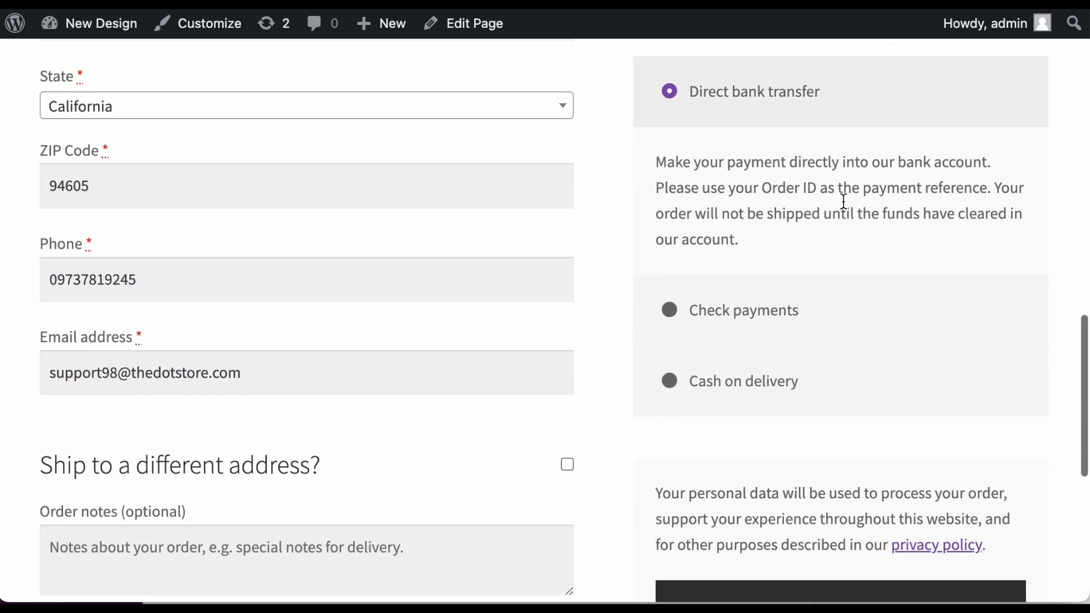
scroll(844, 201, "down", 4)
left_click(876, 385)
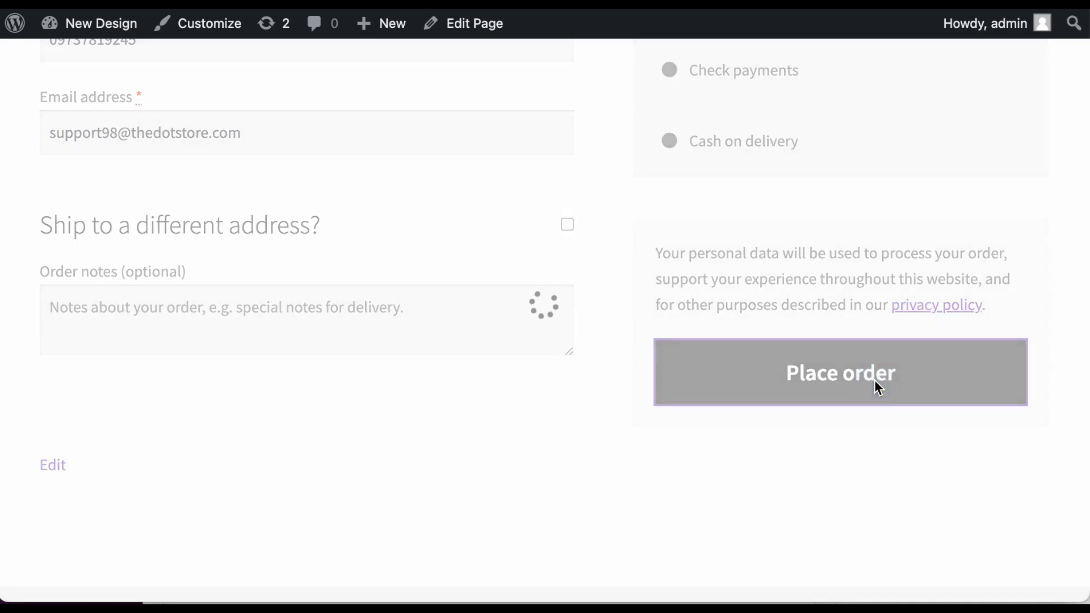
- Check the shipping charge and method in the placed order's details
scroll(874, 381, "down", 6)
scroll(875, 382, "down", 12)
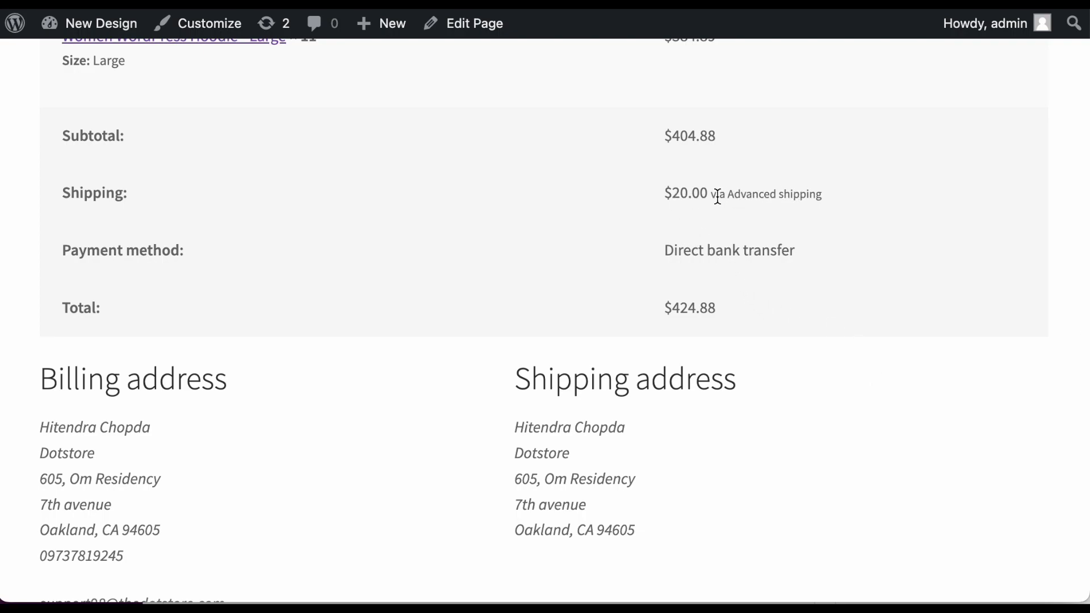
left_click(672, 193)
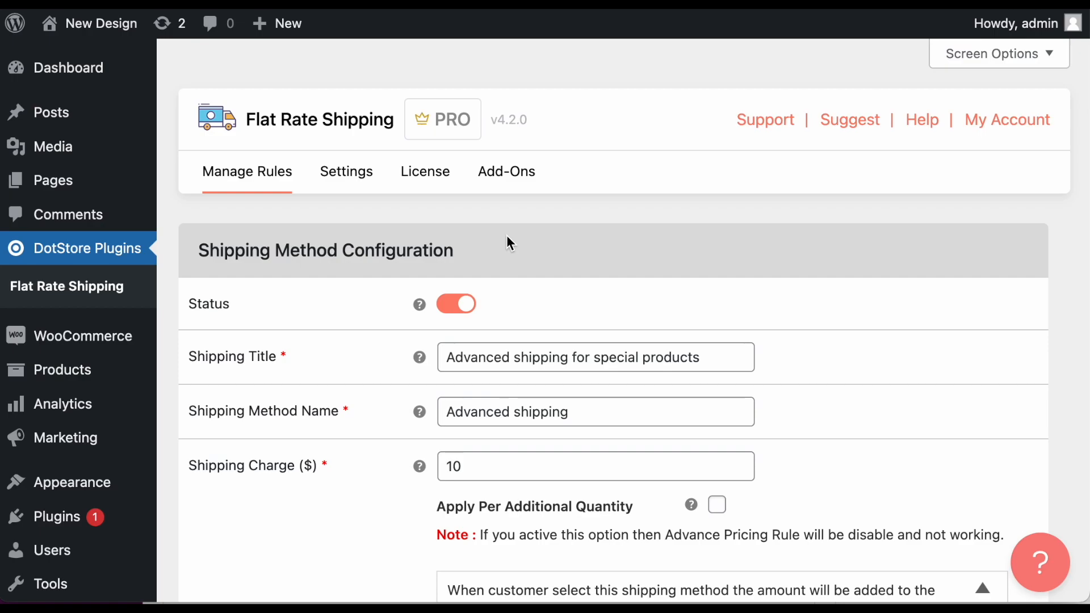
- Examine the Flat Rate Shipping configuration of the Advanced shipping for special products method
scroll(507, 236, "down", 6)
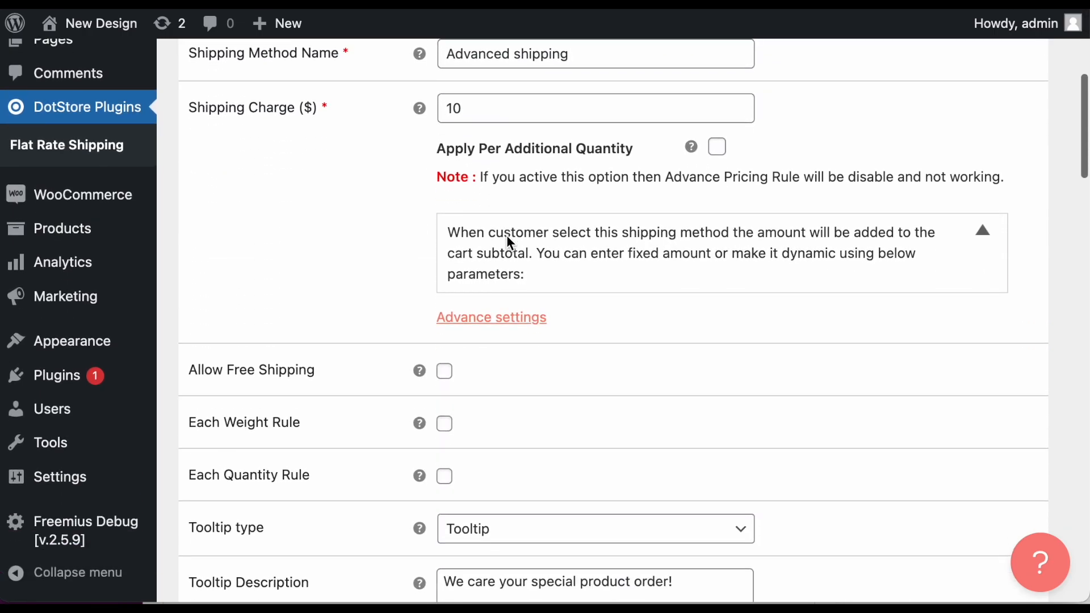